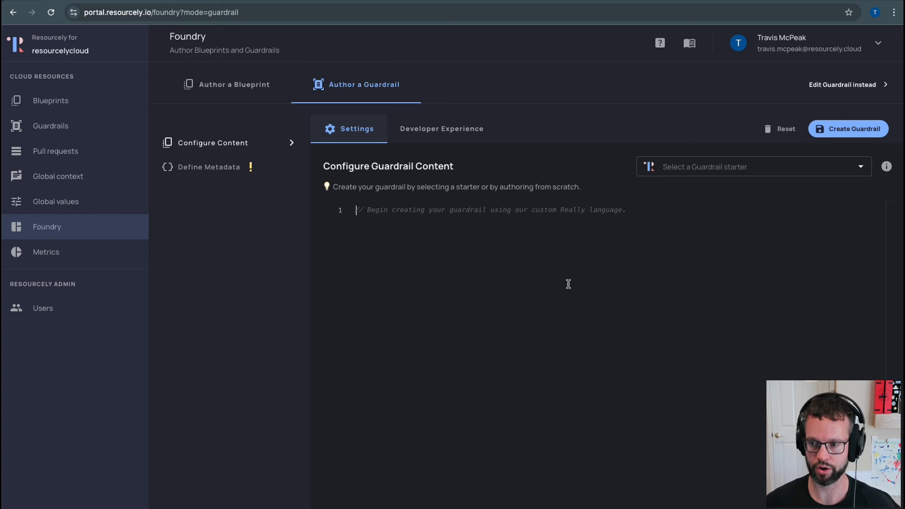
Step: Create an active guardrail from the "[S3] Approval for making S3 public" starter, keeping the default approver
{"action": "left_click", "coordinate": [699, 168]}
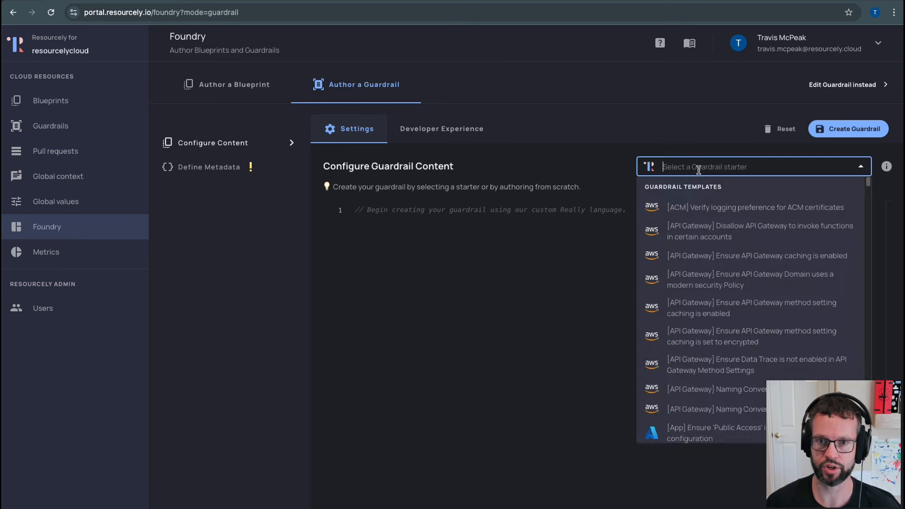
{"action": "type", "text": "s3"}
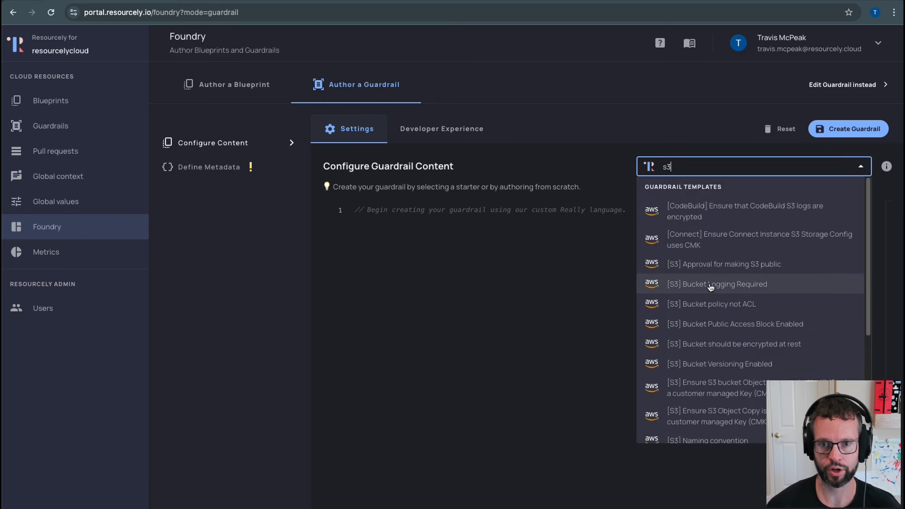
{"action": "left_click", "coordinate": [710, 284]}
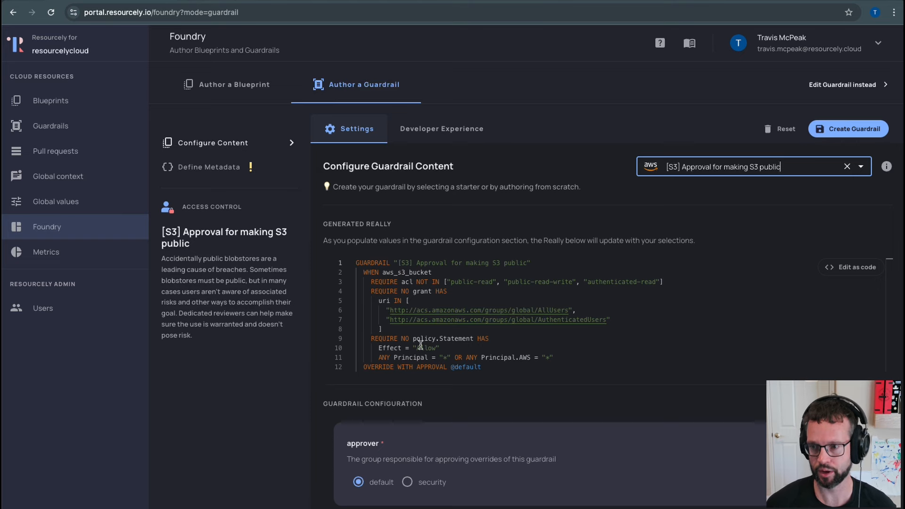
{"action": "left_click", "coordinate": [846, 133]}
{"action": "left_click", "coordinate": [812, 272]}
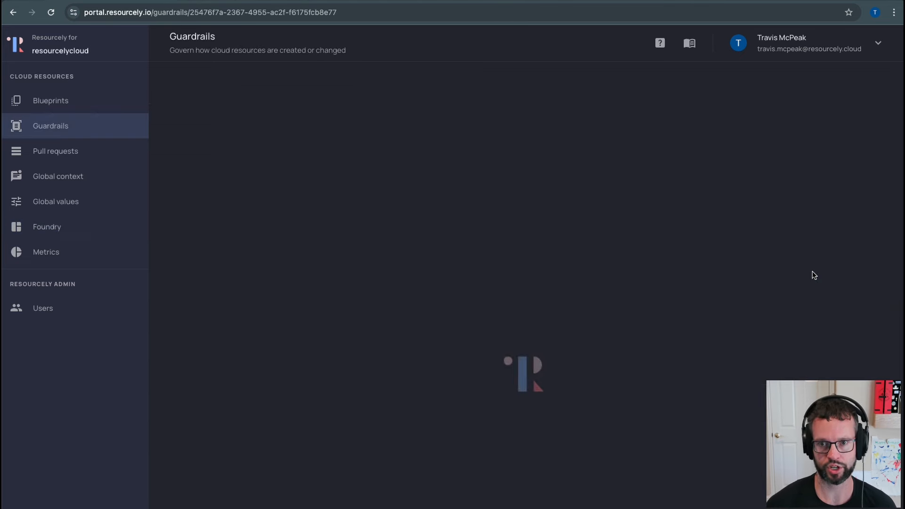
{"action": "left_click", "coordinate": [844, 128]}
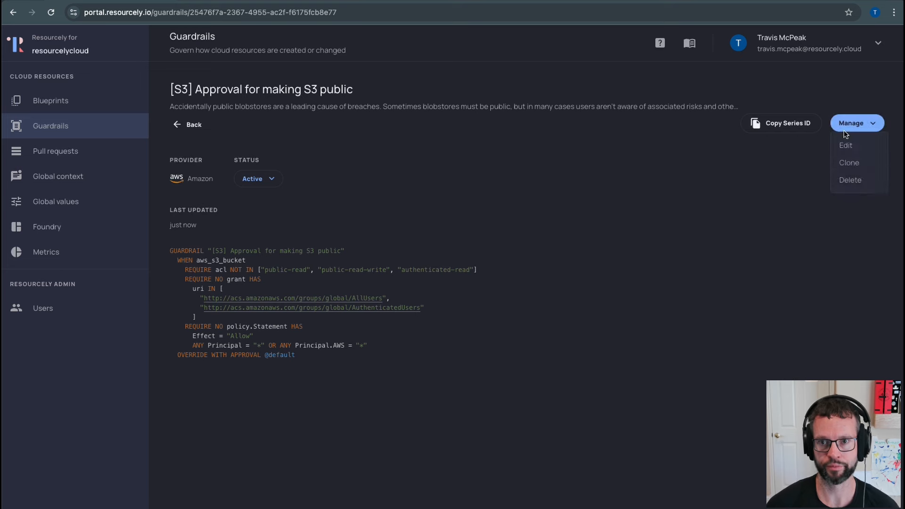
{"action": "left_click", "coordinate": [559, 215]}
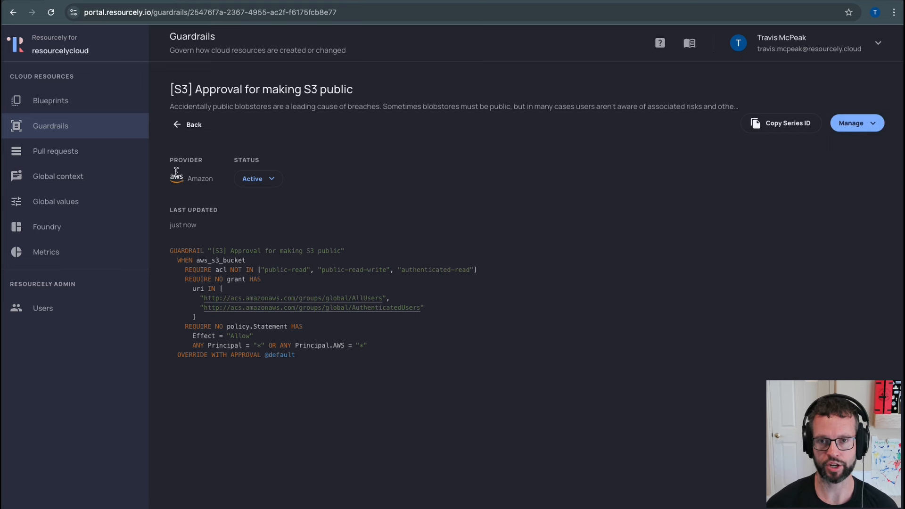
Step: Start a new guardrail from the "[S3] Bucket Logging Required" starter and convert it to manually editable code
{"action": "left_click", "coordinate": [94, 128]}
{"action": "left_click", "coordinate": [841, 92]}
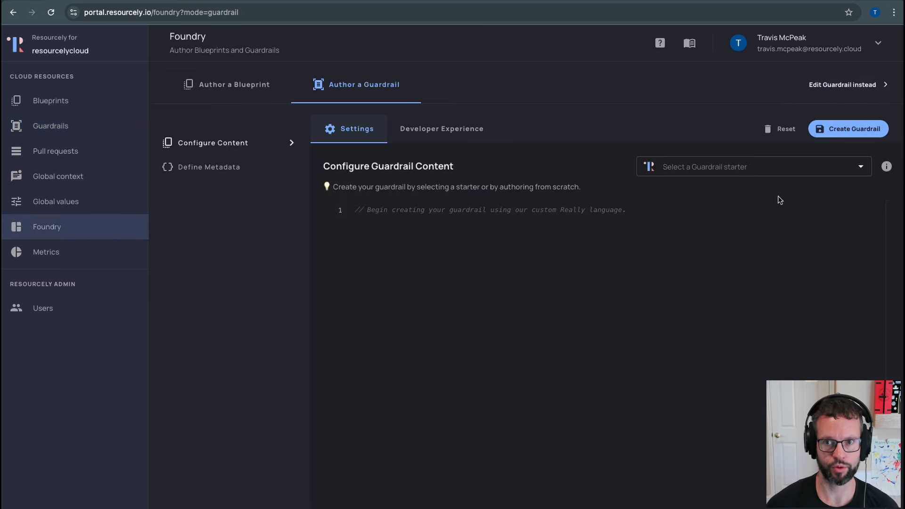
{"action": "left_click", "coordinate": [759, 167]}
{"action": "type", "text": "s3"}
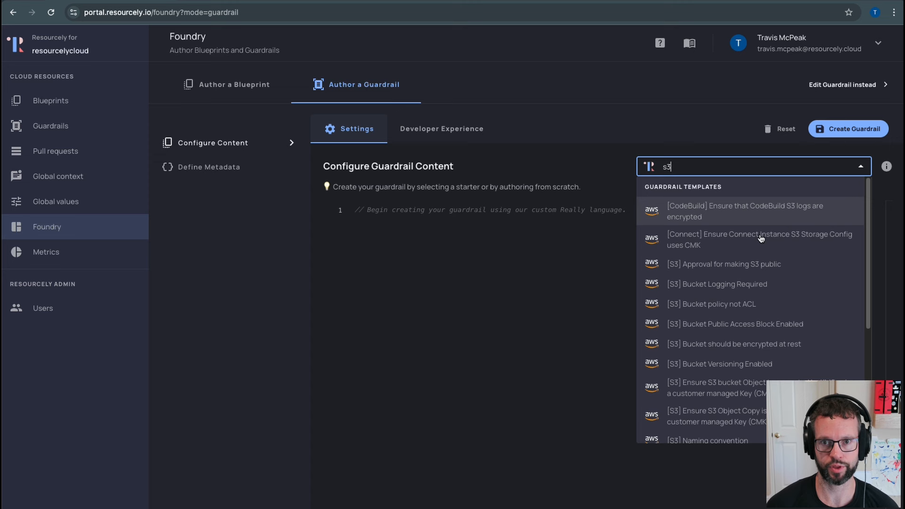
{"action": "left_click", "coordinate": [776, 290]}
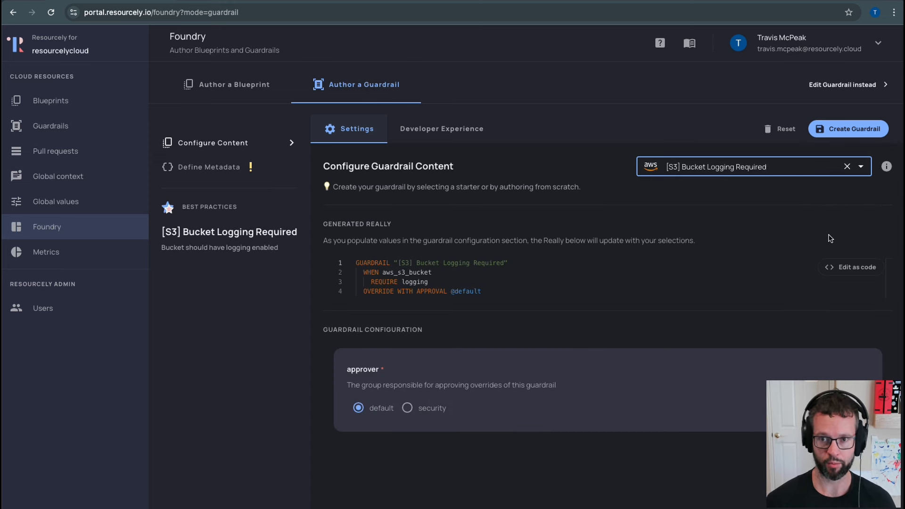
{"action": "left_click", "coordinate": [841, 269]}
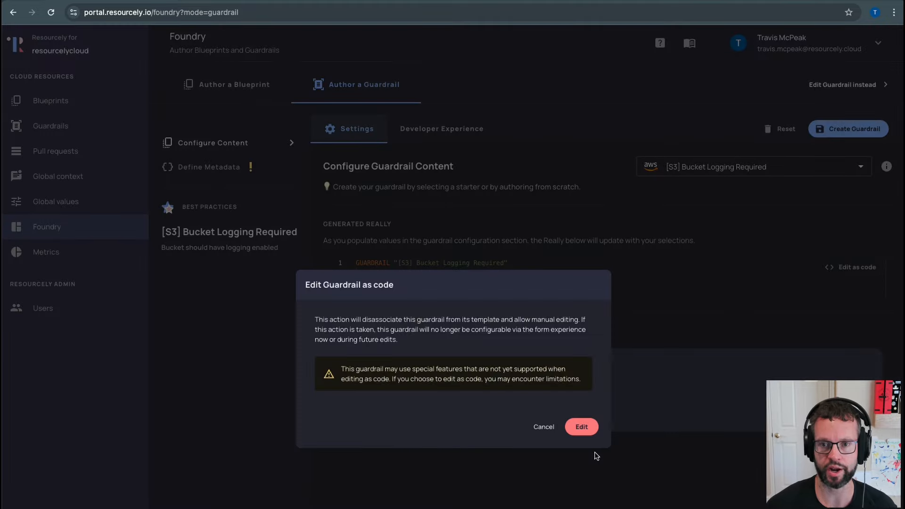
{"action": "left_click", "coordinate": [584, 427]}
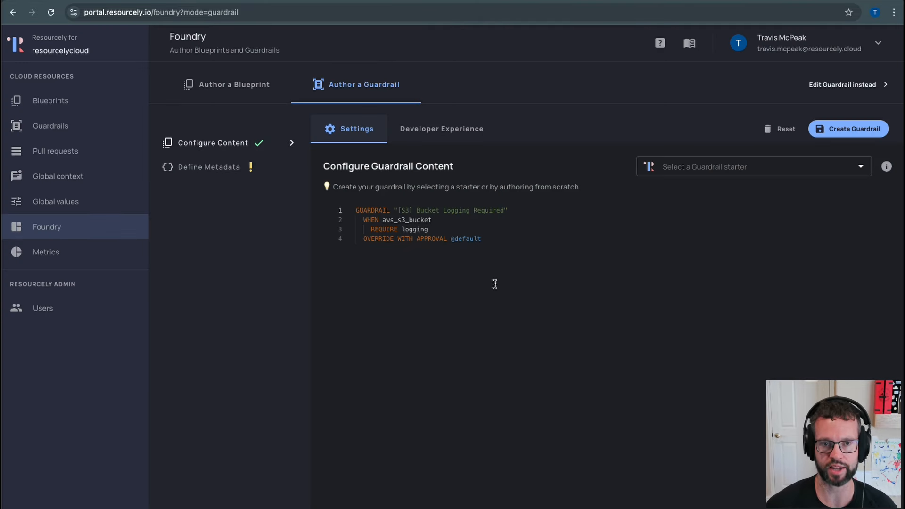
Step: Generate example HCL in the guardrail's developer experience preview and evaluate the guardrail against it
{"action": "left_click", "coordinate": [460, 133]}
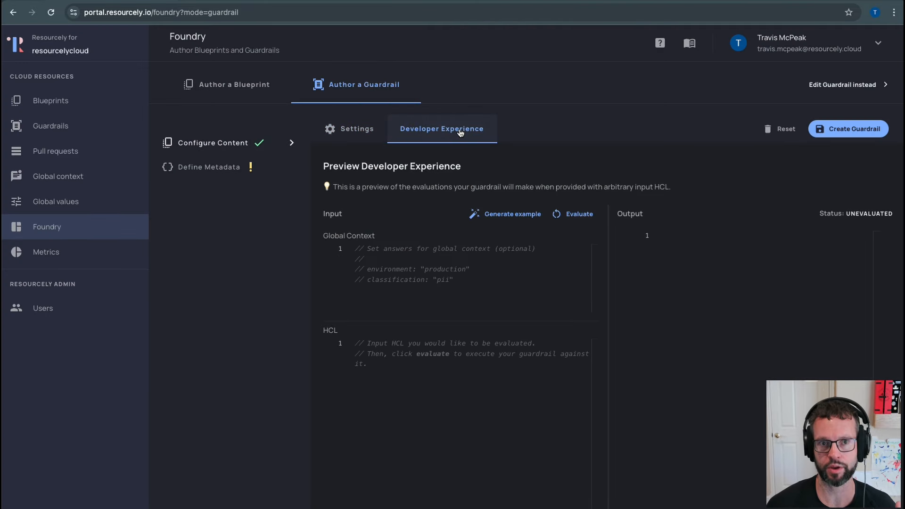
{"action": "left_click", "coordinate": [513, 215]}
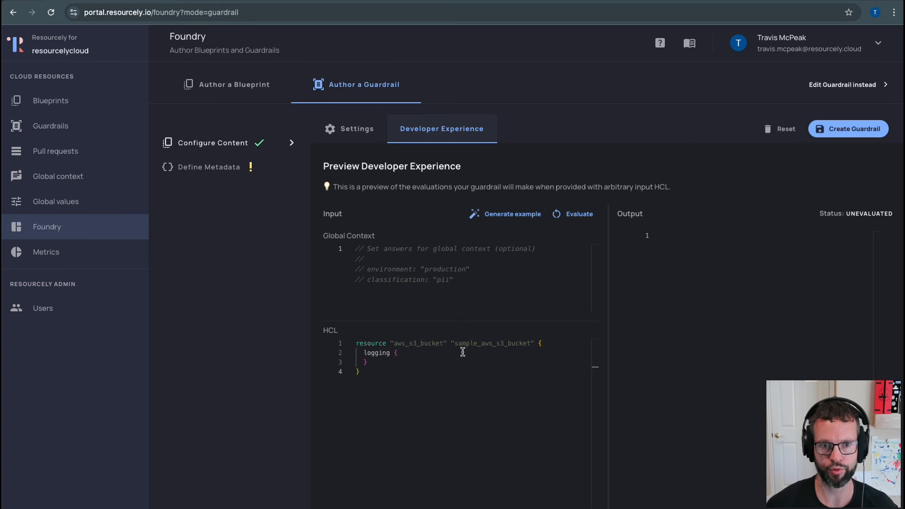
{"action": "left_click", "coordinate": [576, 217]}
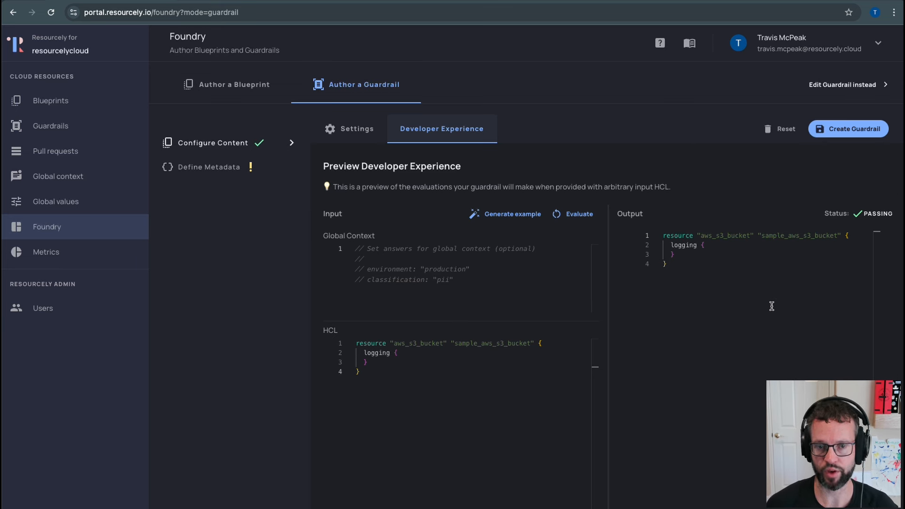
Step: Remove the logging block from the sample S3 bucket HCL and evaluate the guardrail again
{"action": "left_click", "coordinate": [366, 353]}
{"action": "key", "text": "ctrl+shift+Right"}
{"action": "key", "text": "ctrl+shift+Right"}
{"action": "key", "text": "ctrl+shift+Right"}
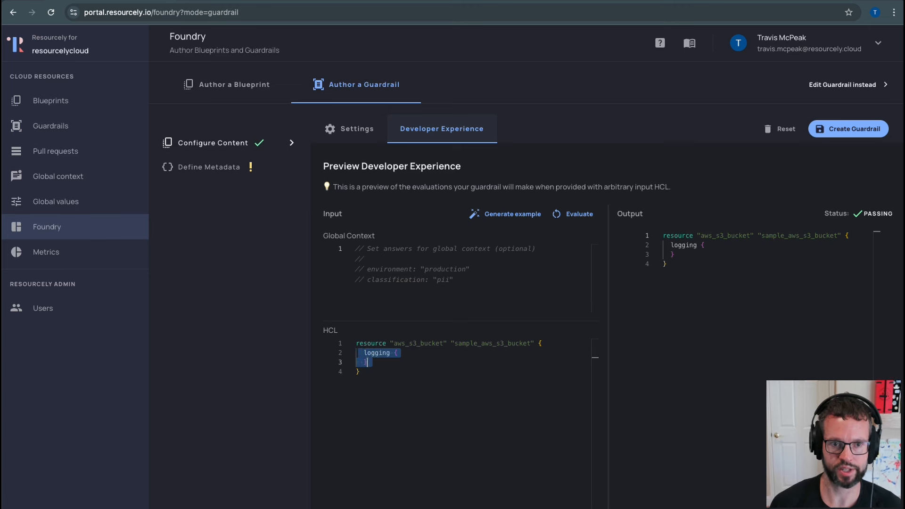
{"action": "key", "text": "BackSpace"}
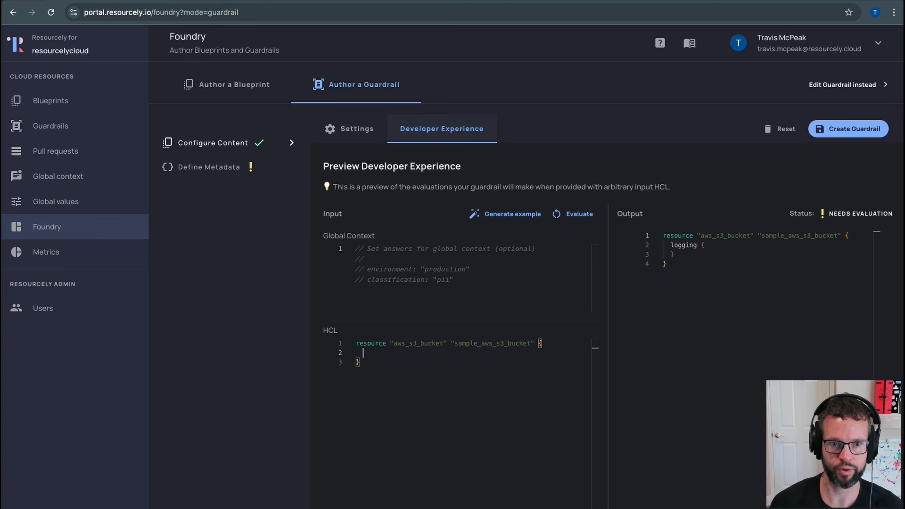
{"action": "left_click", "coordinate": [591, 220]}
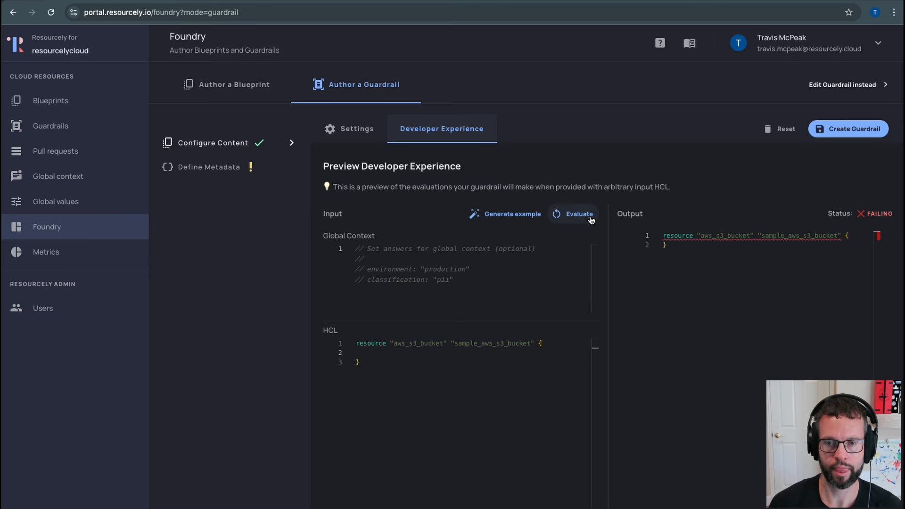
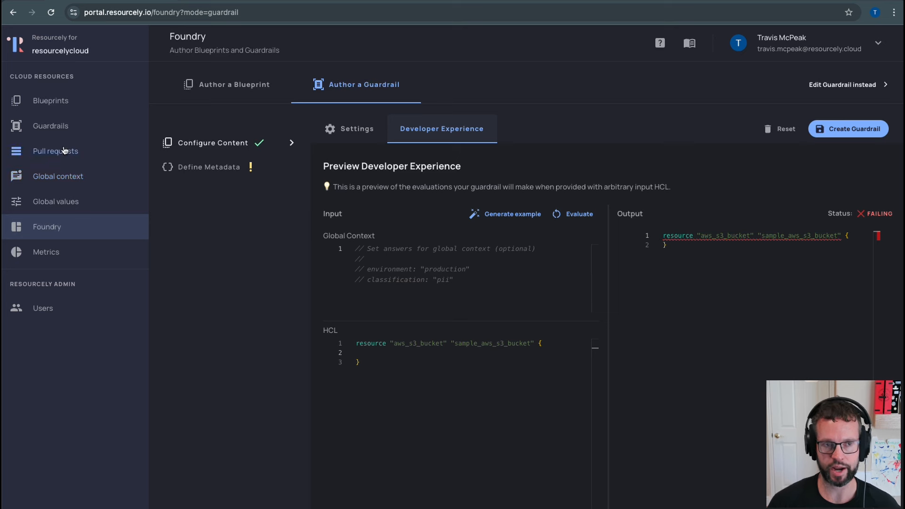
Step: Start authoring a new blueprint in the Foundry from the Basic RDS database starter
{"action": "left_click", "coordinate": [67, 224]}
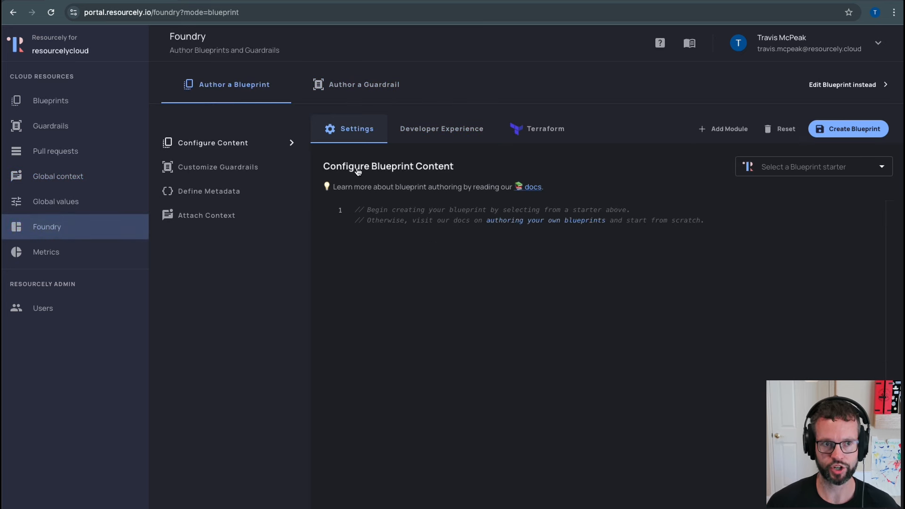
{"action": "left_click", "coordinate": [768, 163]}
{"action": "type", "text": "rds"}
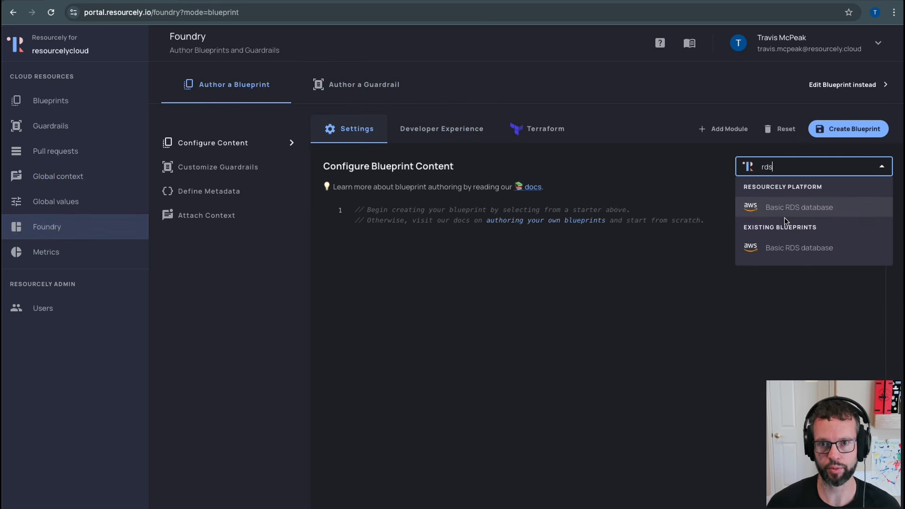
{"action": "left_click", "coordinate": [784, 207]}
{"action": "left_click", "coordinate": [753, 363]}
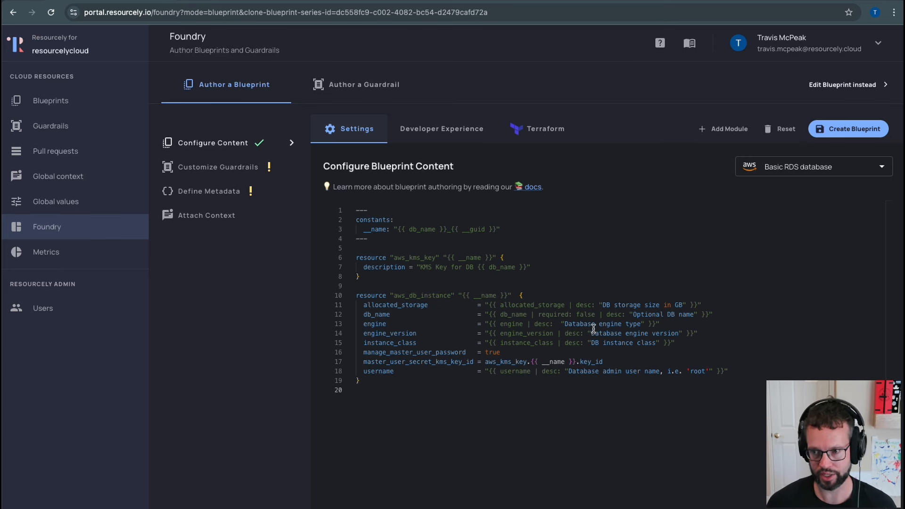
Step: Add "suggest: 10 |" before the description in the blueprint's allocated_storage placeholder
{"action": "left_click", "coordinate": [579, 305]}
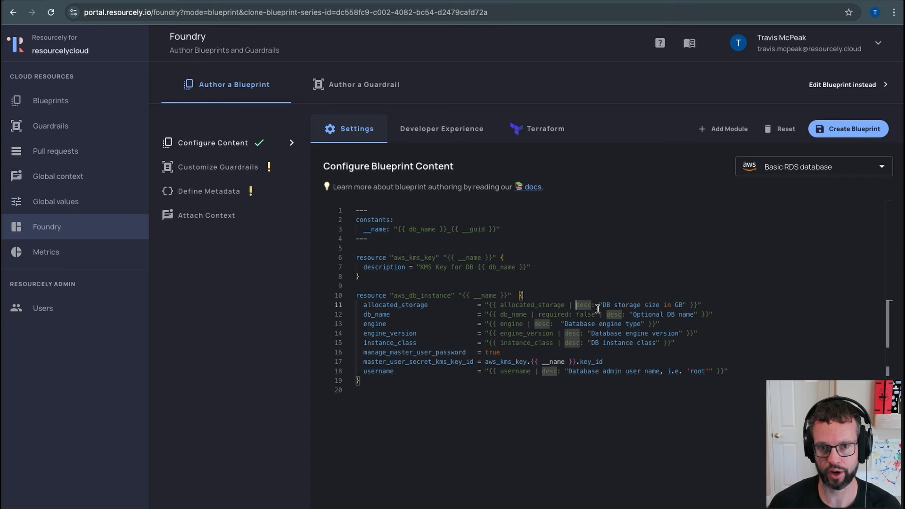
{"action": "type", "text": "suggest: 10 "}
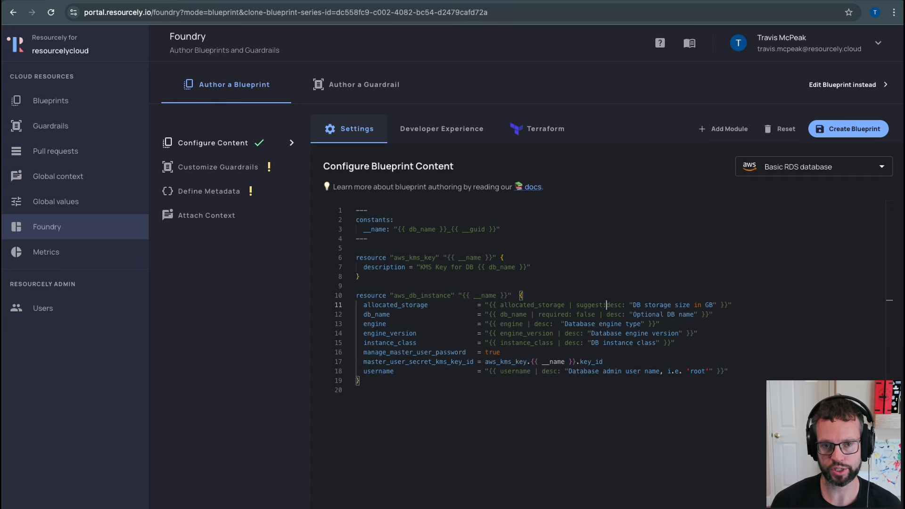
{"action": "type", "text": "|"}
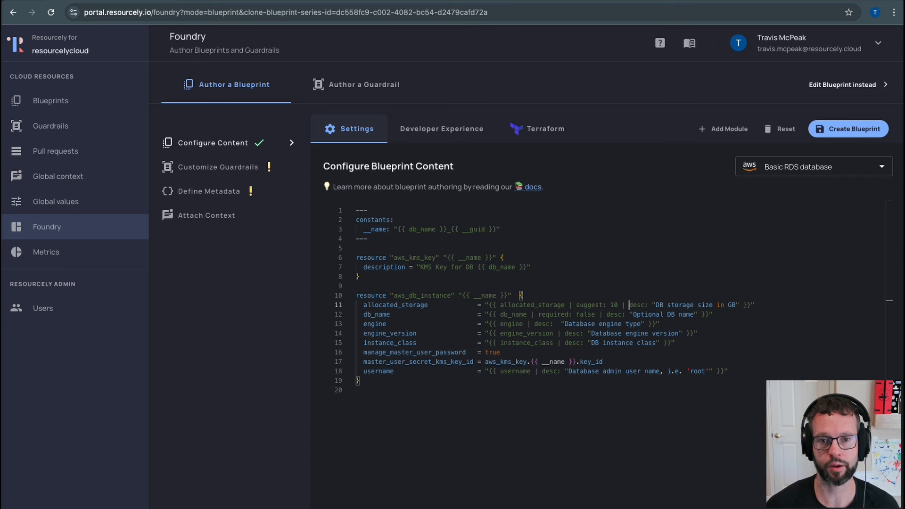
Step: Delete the username line from the aws_db_instance resource in the blueprint code
{"action": "left_click", "coordinate": [738, 371]}
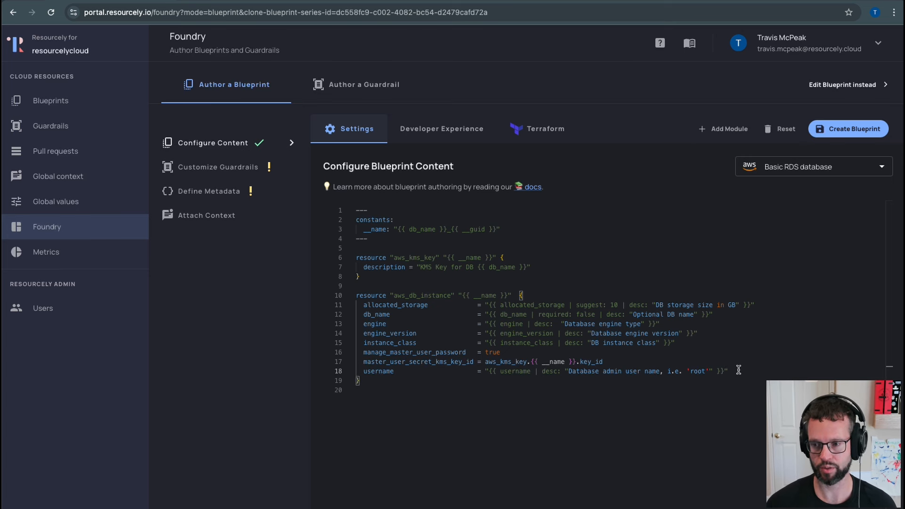
{"action": "key", "text": "shift+Home"}
{"action": "key", "text": "BackSpace"}
{"action": "key", "text": "BackSpace"}
{"action": "key", "text": "BackSpace"}
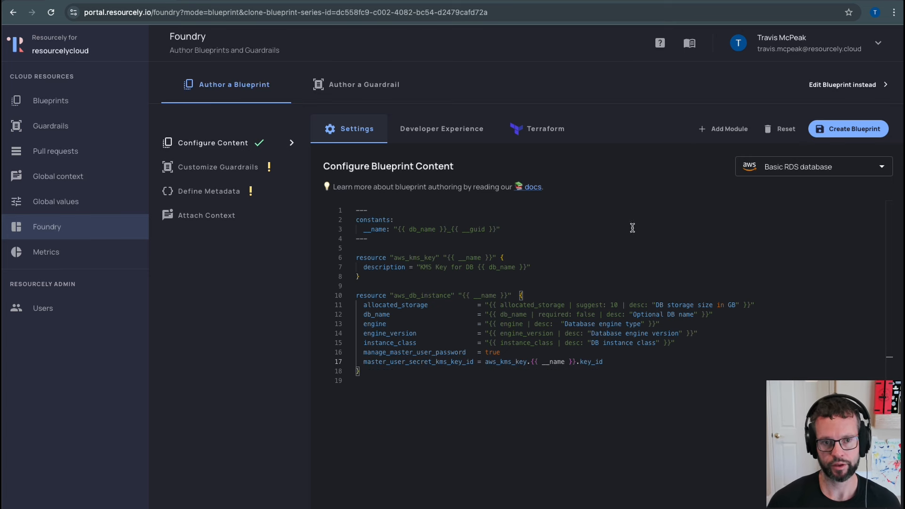
Step: Check the blueprint's applicable guardrails, and start authoring a new guardrail from the "[RDS] Engine types" starter
{"action": "left_click", "coordinate": [222, 172]}
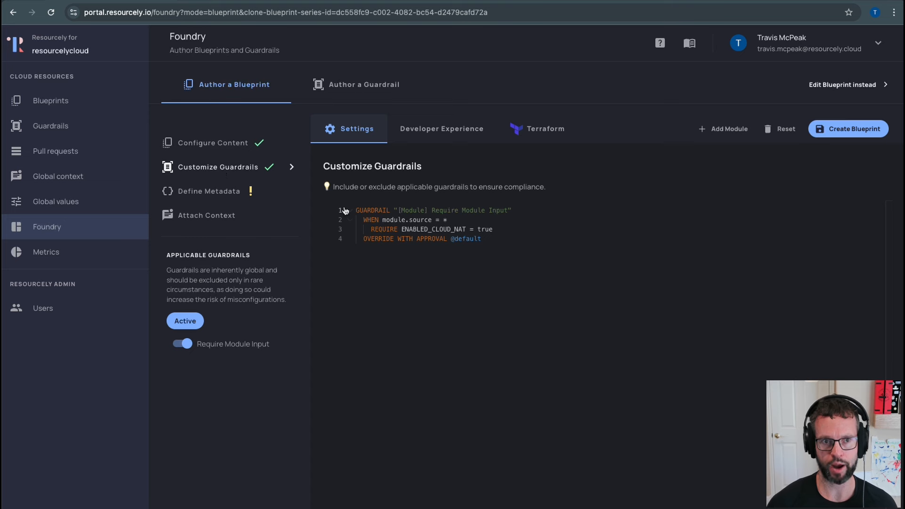
{"action": "left_click", "coordinate": [342, 89]}
{"action": "left_click", "coordinate": [784, 164]}
{"action": "type", "text": "rds"}
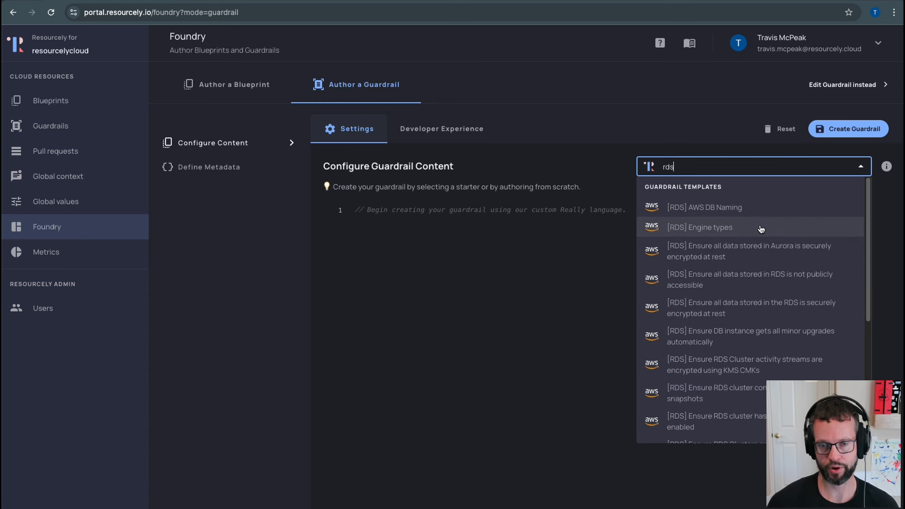
{"action": "left_click", "coordinate": [760, 229]}
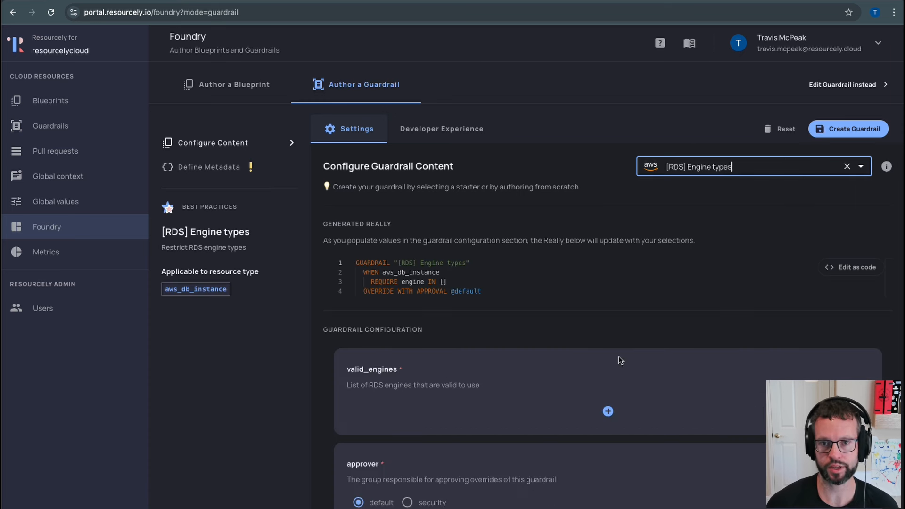
Step: Add mysql as the only valid engine and create the RDS engine types guardrail as active
{"action": "left_click", "coordinate": [607, 411]}
{"action": "left_click", "coordinate": [604, 410]}
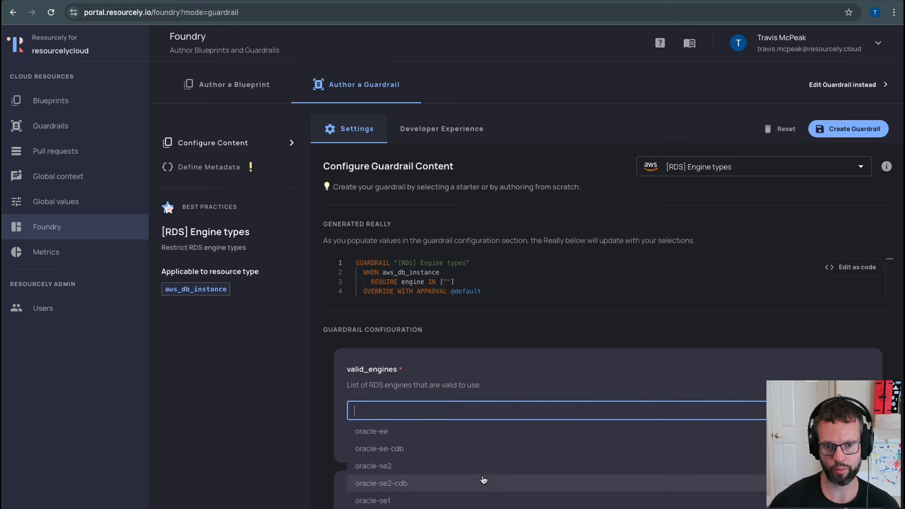
{"action": "left_click", "coordinate": [455, 503]}
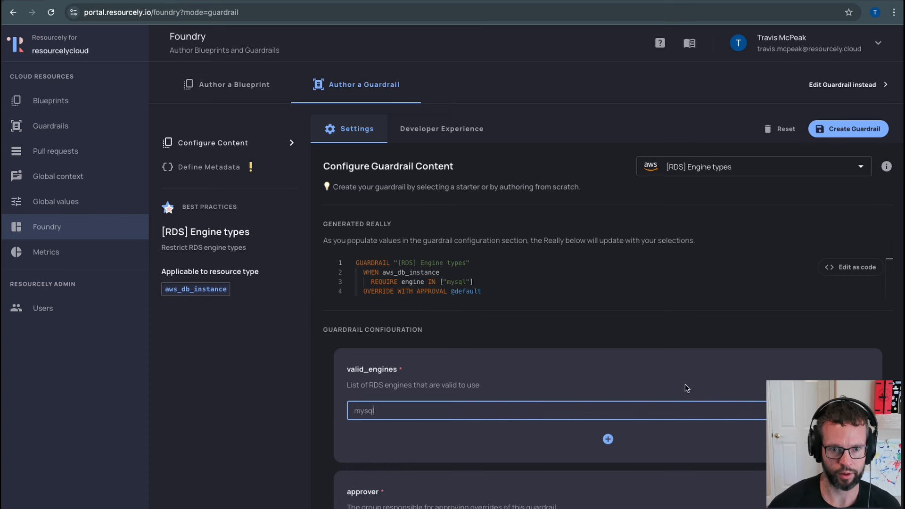
{"action": "left_click", "coordinate": [854, 131]}
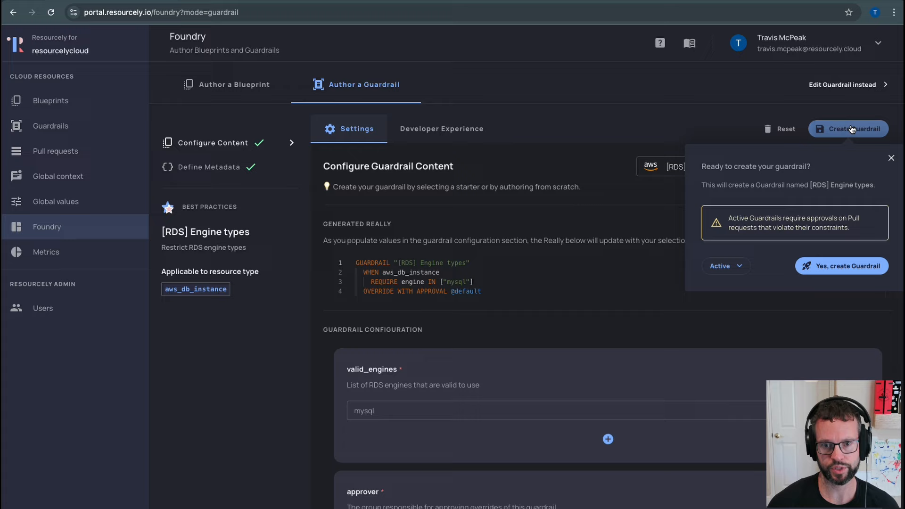
{"action": "left_click", "coordinate": [826, 268]}
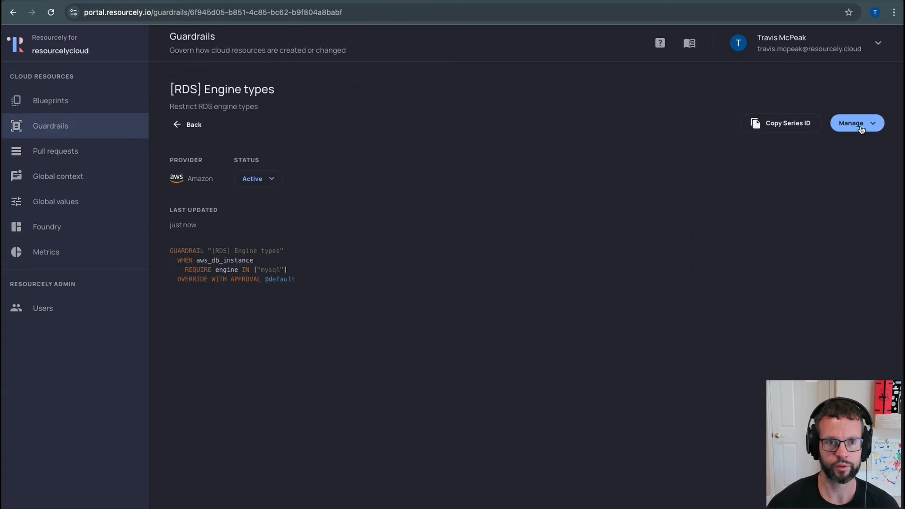
{"action": "left_click", "coordinate": [850, 124]}
{"action": "left_click", "coordinate": [583, 161]}
Step: Create an active guardrail from the "[RDS] Ensure all data stored in the RDS is securely encrypted at rest" starter with the default approver
{"action": "left_click", "coordinate": [75, 128]}
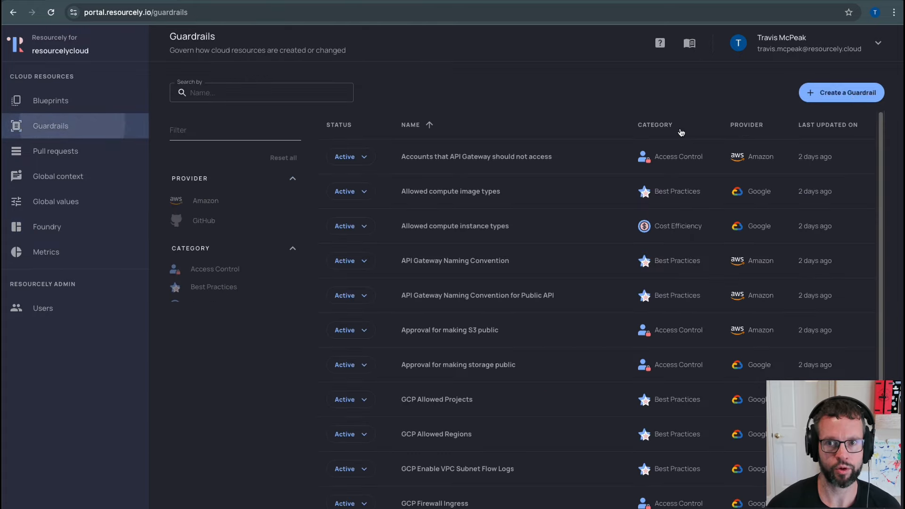
{"action": "left_click", "coordinate": [859, 88]}
{"action": "left_click", "coordinate": [734, 168]}
{"action": "type", "text": "rds"}
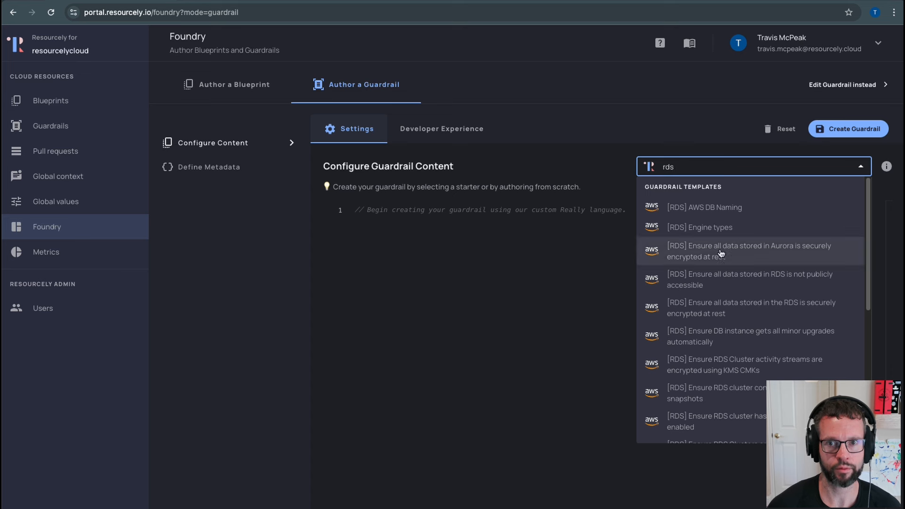
{"action": "left_click", "coordinate": [714, 314]}
{"action": "left_click", "coordinate": [848, 128]}
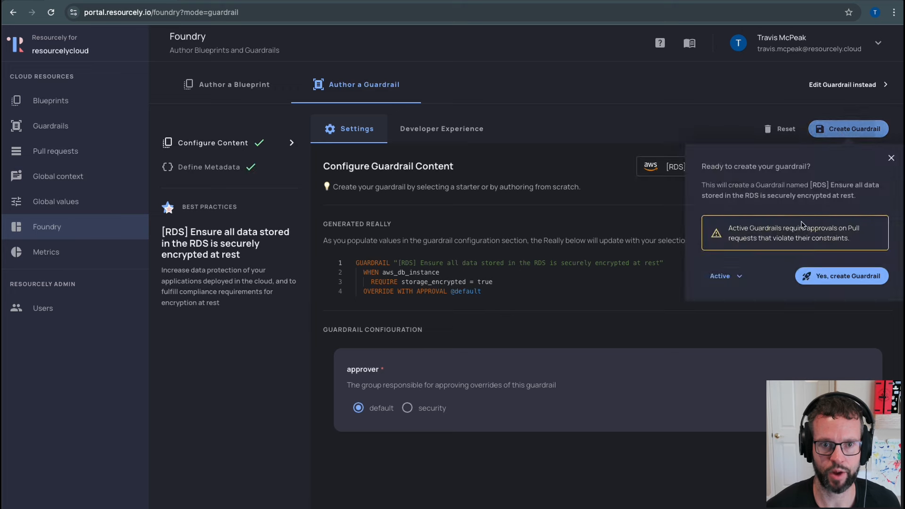
{"action": "left_click", "coordinate": [822, 277]}
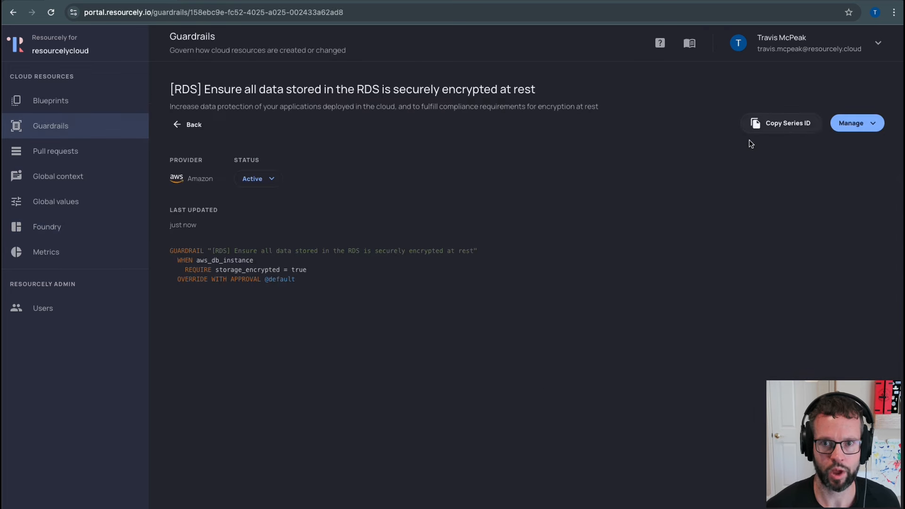
Step: Create an active guardrail from the "[RDS] Ensure RDS database has IAM authentication enabled" starter
{"action": "left_click", "coordinate": [49, 128]}
{"action": "left_click", "coordinate": [810, 90]}
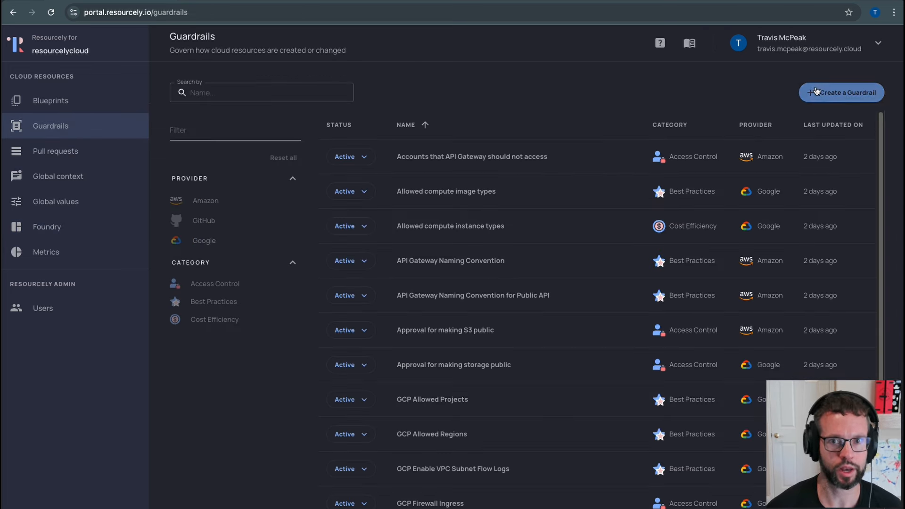
{"action": "left_click", "coordinate": [756, 167]}
{"action": "type", "text": "rds"}
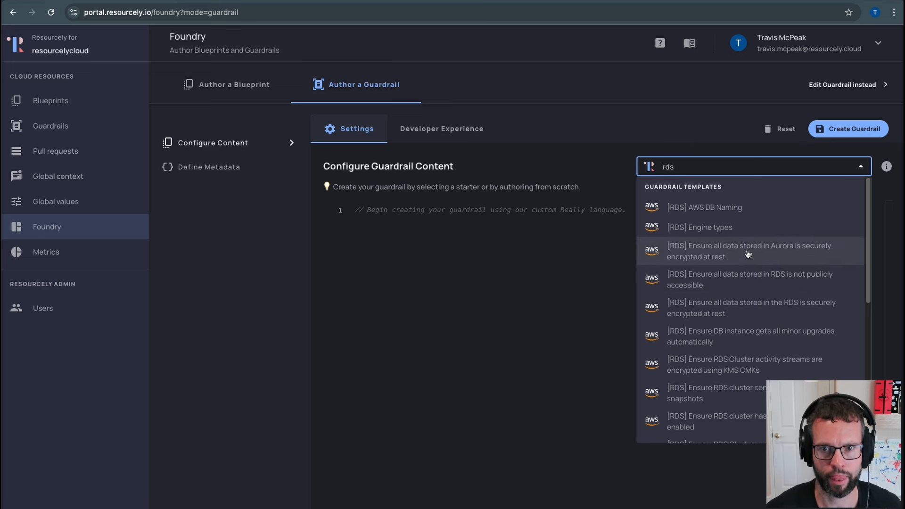
{"action": "scroll", "coordinate": [764, 420], "scroll_direction": "down", "scroll_amount": 1}
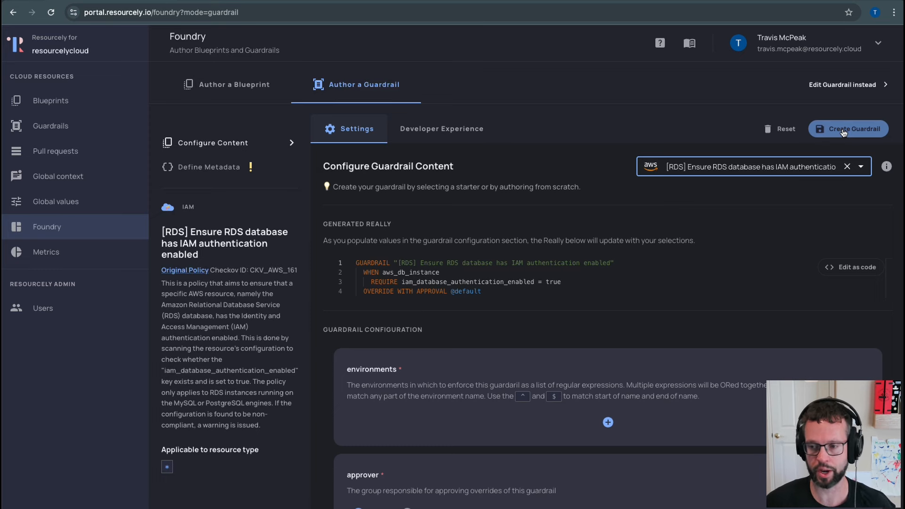
{"action": "left_click", "coordinate": [844, 131]}
{"action": "left_click", "coordinate": [839, 272]}
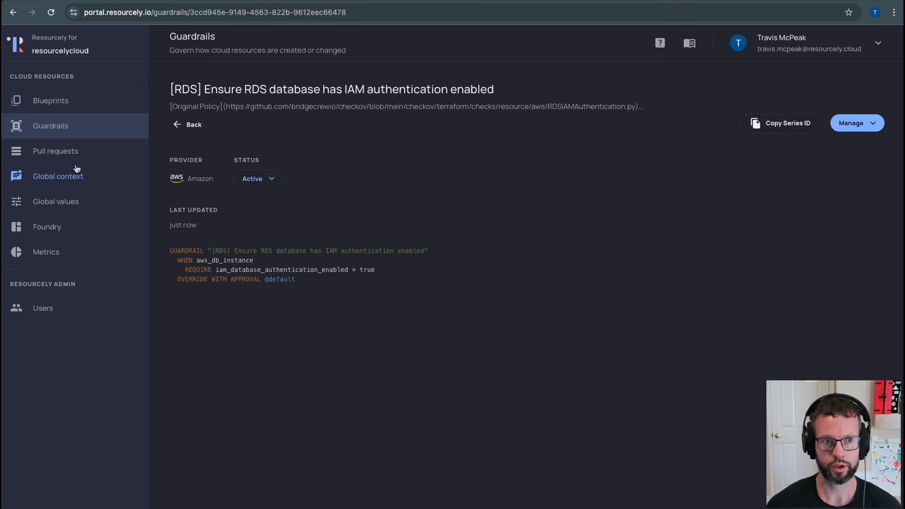
Step: Start a new blueprint in the Foundry from the Basic RDS database starter, cloning its guardrail configuration, metadata, global context and local context questions
{"action": "left_click", "coordinate": [57, 227]}
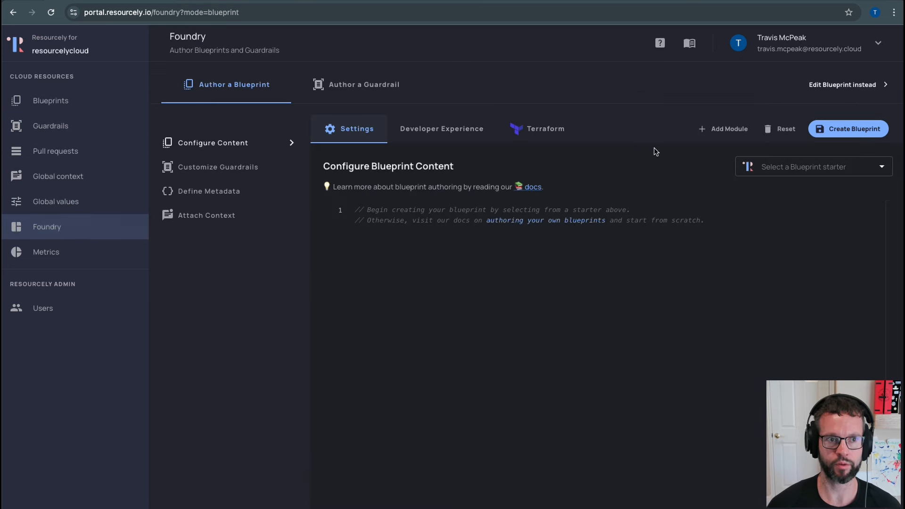
{"action": "left_click", "coordinate": [774, 171]}
{"action": "type", "text": "rds"}
{"action": "left_click", "coordinate": [772, 212]}
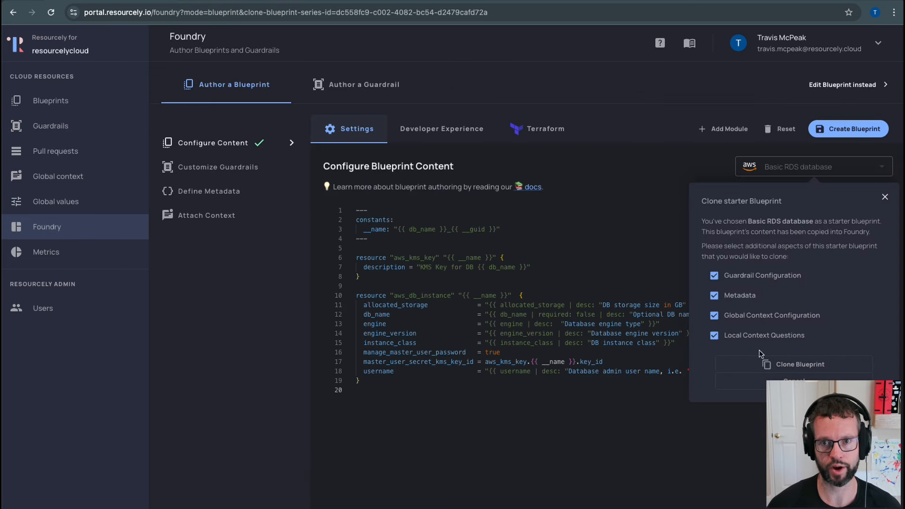
{"action": "left_click", "coordinate": [757, 370]}
Step: Insert "suggest: 10 |" before the description in the allocated_storage placeholder of the aws_db_instance resource
{"action": "left_click", "coordinate": [577, 305]}
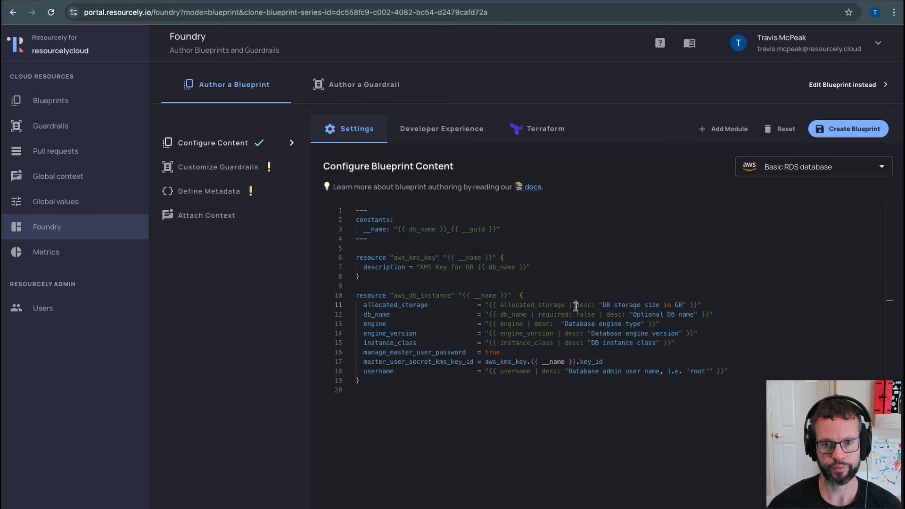
{"action": "type", "text": "suggest: 10 "}
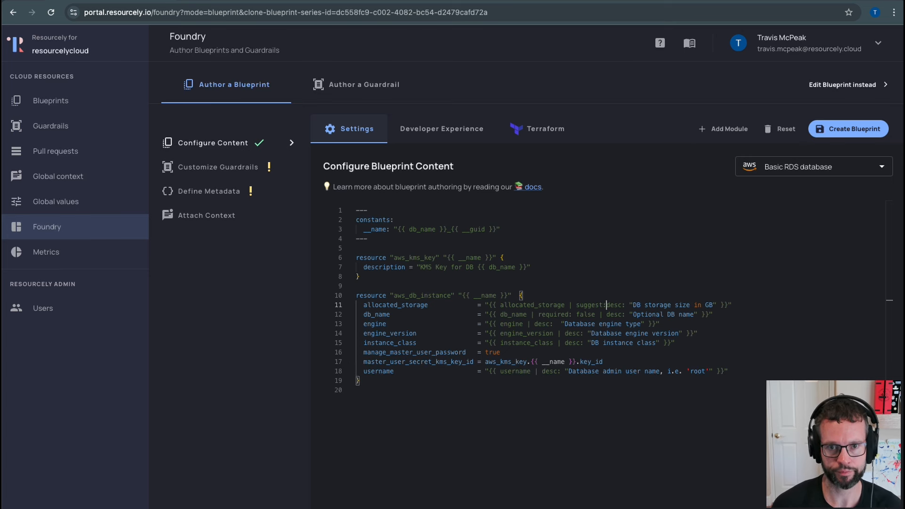
{"action": "type", "text": "|"}
Step: Remove the username line from the aws_db_instance resource in the newly cloned blueprint
{"action": "key", "text": "Down"}
{"action": "key", "text": "Down"}
{"action": "key", "text": "Down"}
{"action": "key", "text": "Down"}
{"action": "key", "text": "Down"}
{"action": "key", "text": "Down"}
{"action": "key", "text": "Down"}
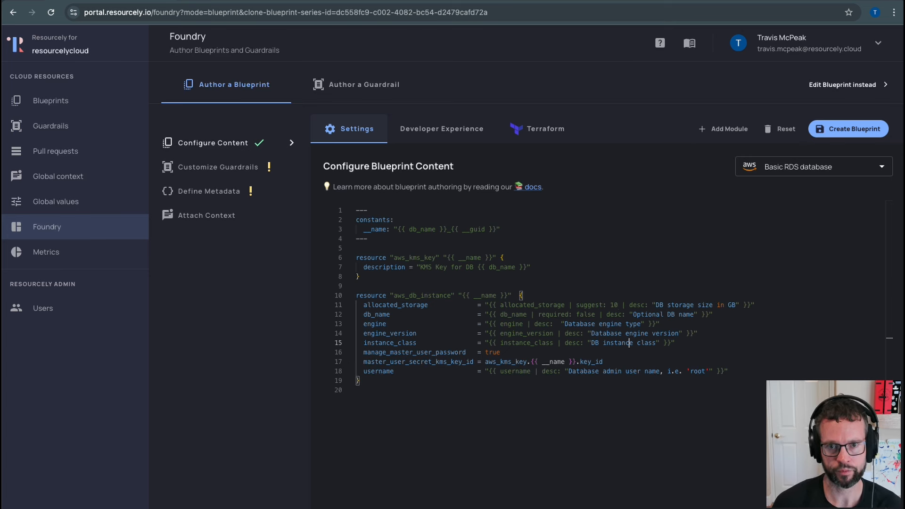
{"action": "key", "text": "Home"}
{"action": "key", "text": "shift+End"}
{"action": "key", "text": "BackSpace"}
{"action": "key", "text": "BackSpace"}
{"action": "key", "text": "BackSpace"}
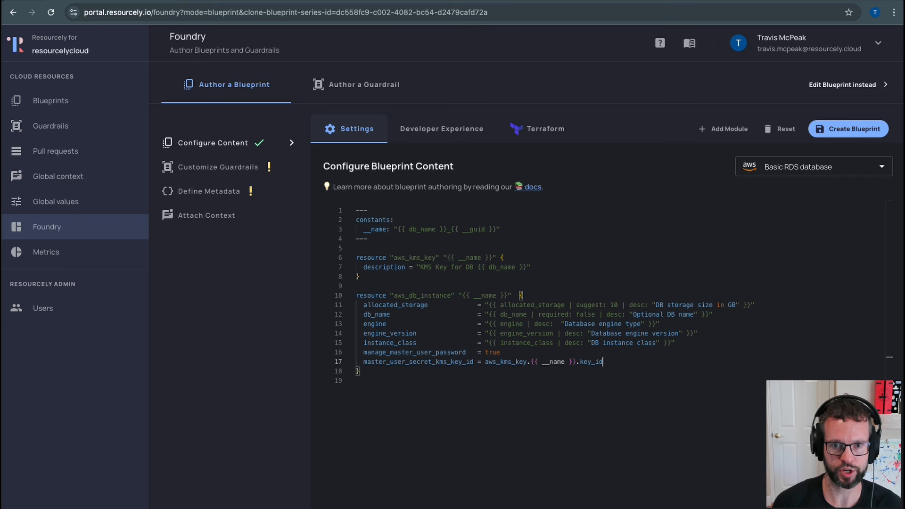
Step: Review the blueprint's applicable guardrails, examining the engine, storage encryption and IAM authentication requirements
{"action": "left_click", "coordinate": [227, 165]}
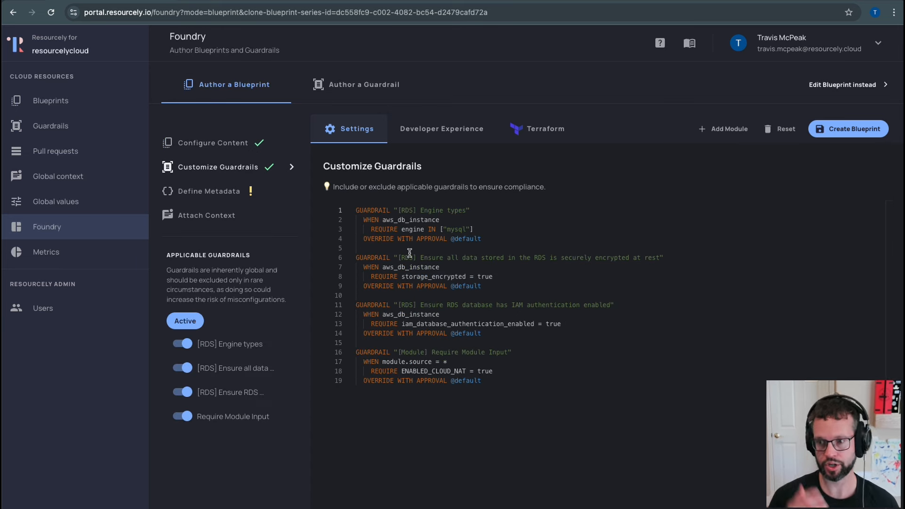
{"action": "left_click_drag", "start_coordinate": [371, 231], "coordinate": [552, 230]}
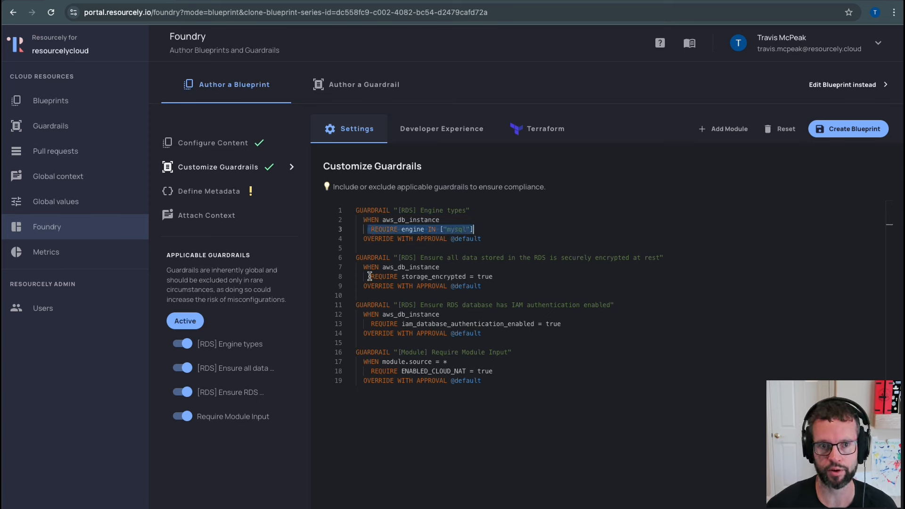
{"action": "left_click_drag", "start_coordinate": [370, 277], "coordinate": [521, 276]}
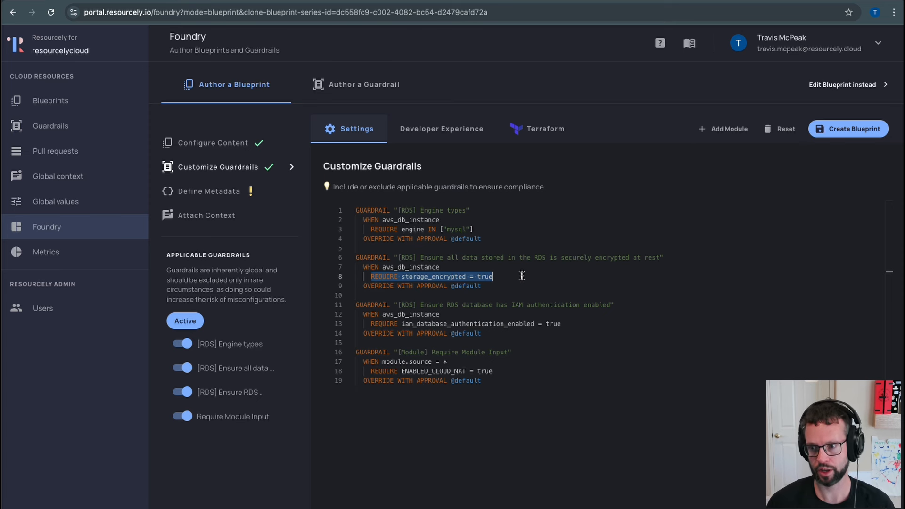
{"action": "left_click", "coordinate": [371, 323]}
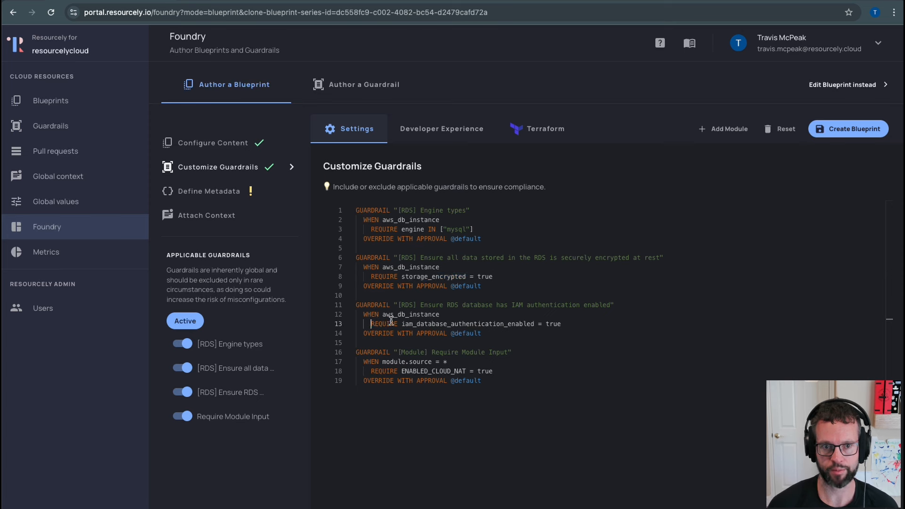
{"action": "left_click", "coordinate": [590, 325], "text": "shift"}
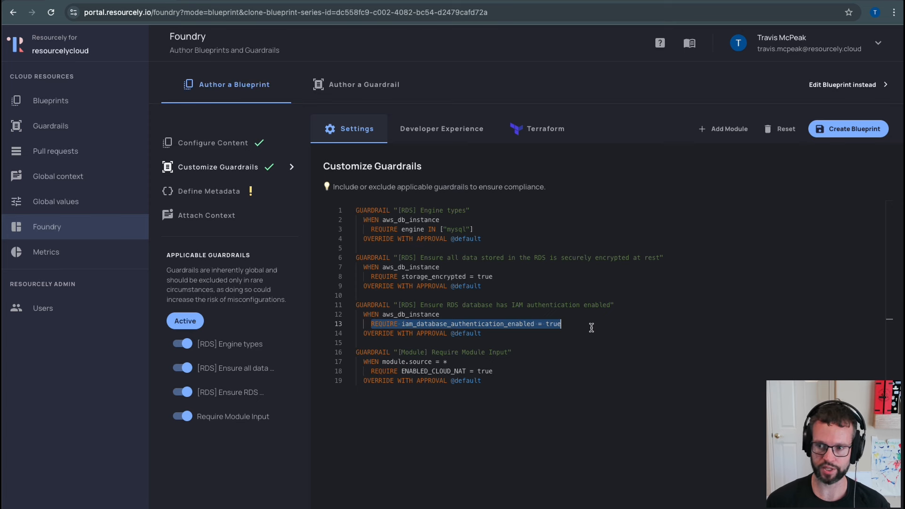
Step: Add a single-select context question to the blueprint with "data" as both its label and prompt
{"action": "left_click", "coordinate": [224, 221]}
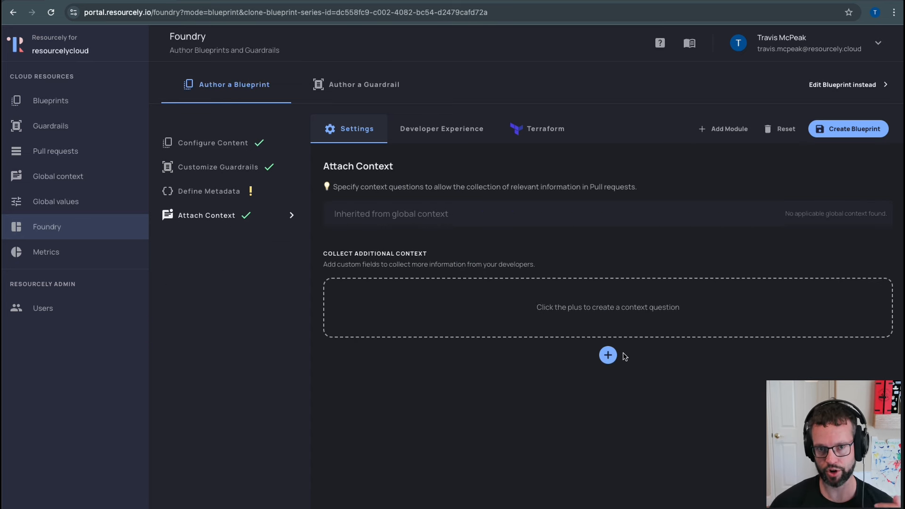
{"action": "left_click", "coordinate": [609, 355]}
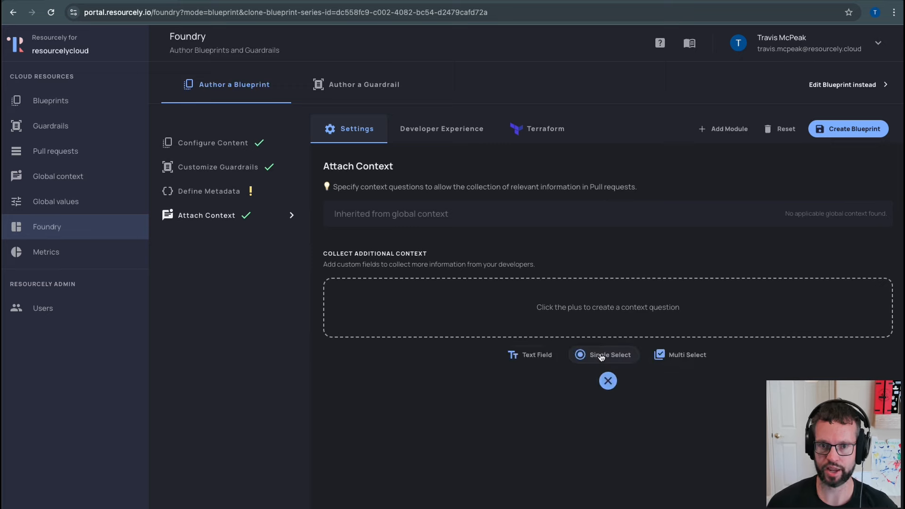
{"action": "left_click", "coordinate": [600, 354]}
{"action": "type", "text": "data"}
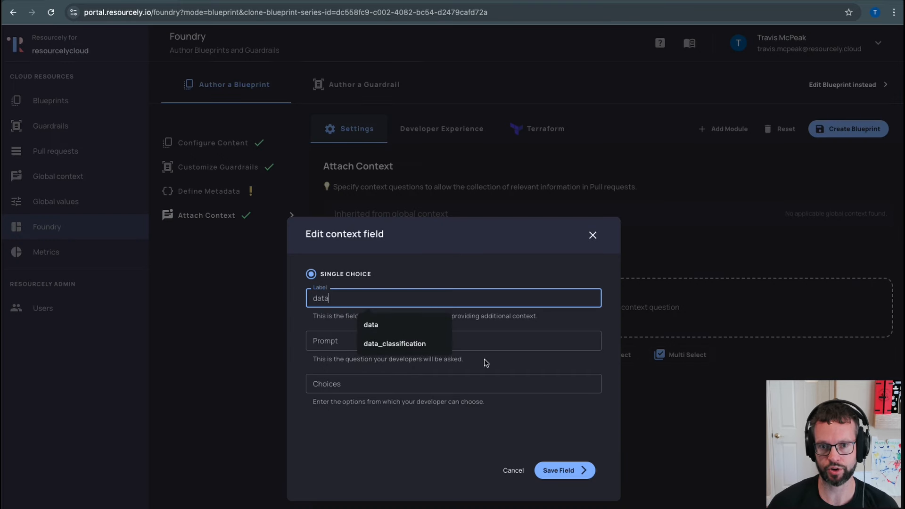
{"action": "left_click", "coordinate": [498, 340]}
{"action": "type", "text": "data"}
Step: Give the context question the choices basic, sensitive and pii, and save the field
{"action": "left_click", "coordinate": [468, 381]}
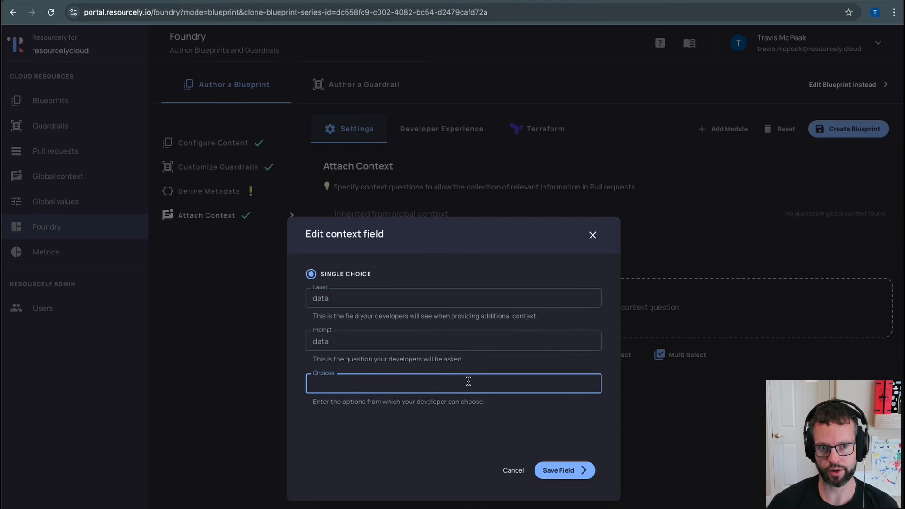
{"action": "type", "text": "basic"}
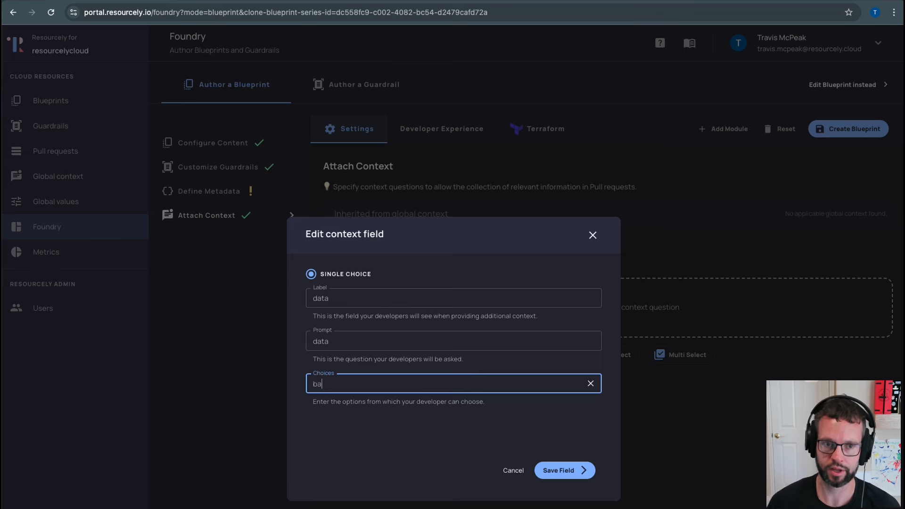
{"action": "key", "text": "Return"}
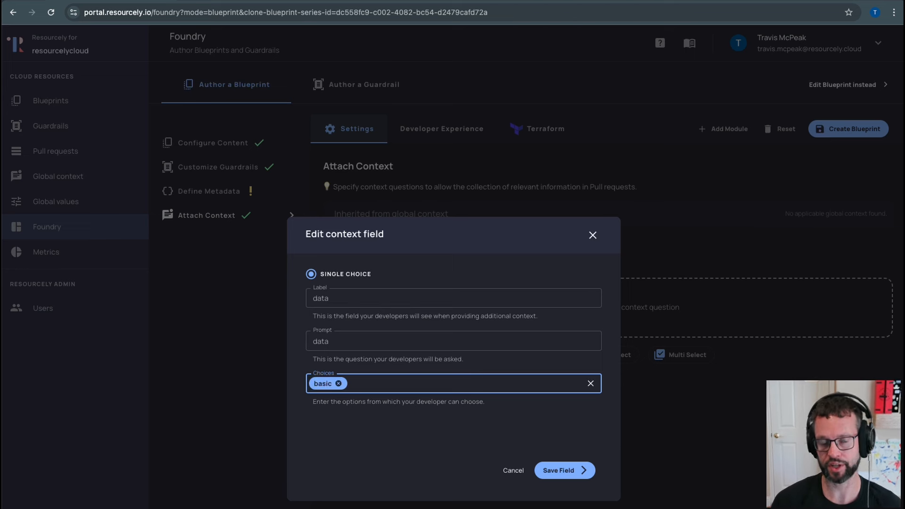
{"action": "type", "text": "sensitive"}
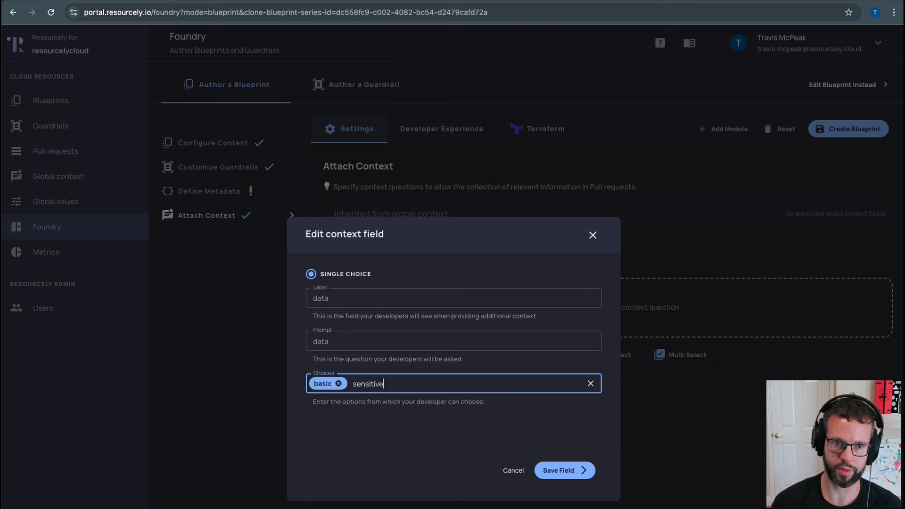
{"action": "key", "text": "Return"}
{"action": "type", "text": "pii"}
{"action": "key", "text": "Return"}
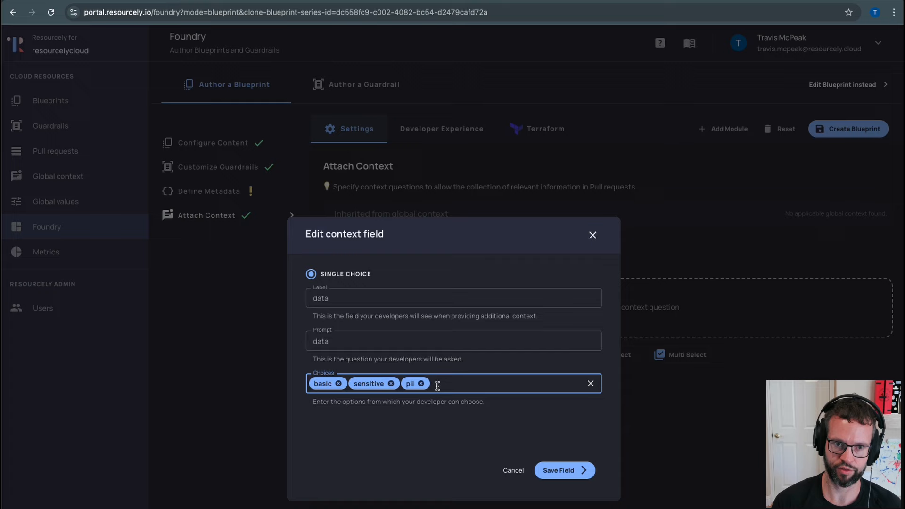
{"action": "left_click", "coordinate": [563, 465]}
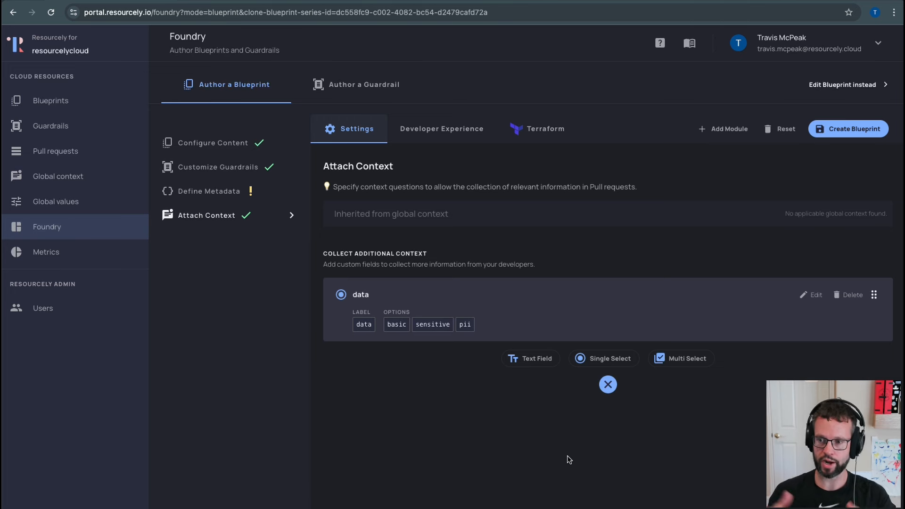
Step: Preview the developer experience form, choosing basic for Data and entering "test" as the Db name
{"action": "left_click", "coordinate": [460, 133]}
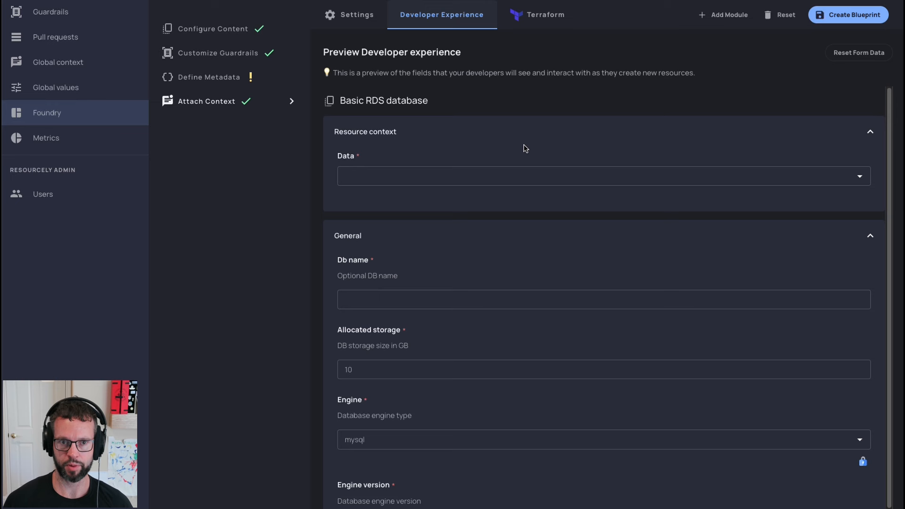
{"action": "left_click", "coordinate": [542, 289]}
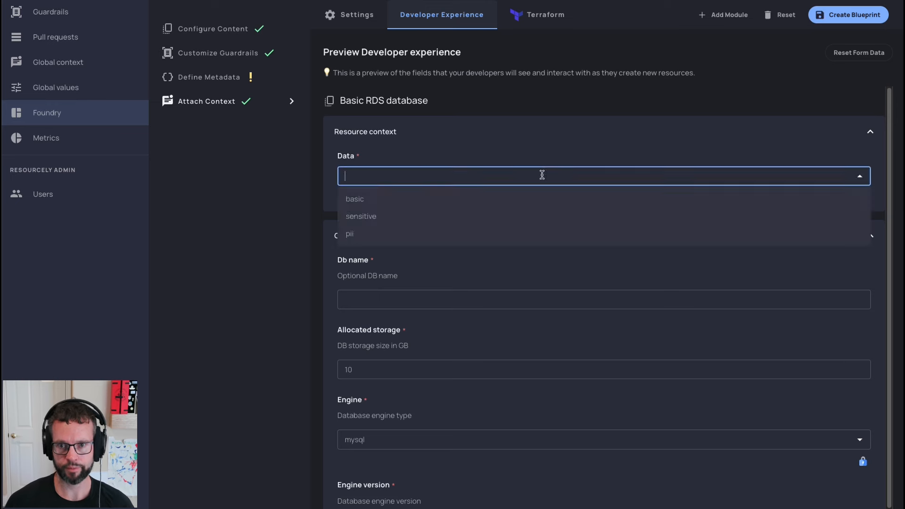
{"action": "left_click", "coordinate": [529, 203]}
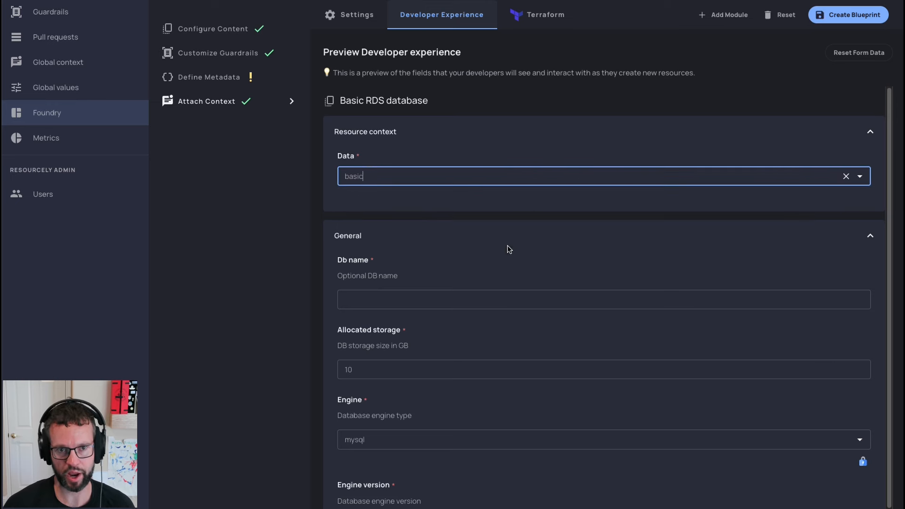
{"action": "left_click", "coordinate": [507, 303]}
{"action": "type", "text": "test"}
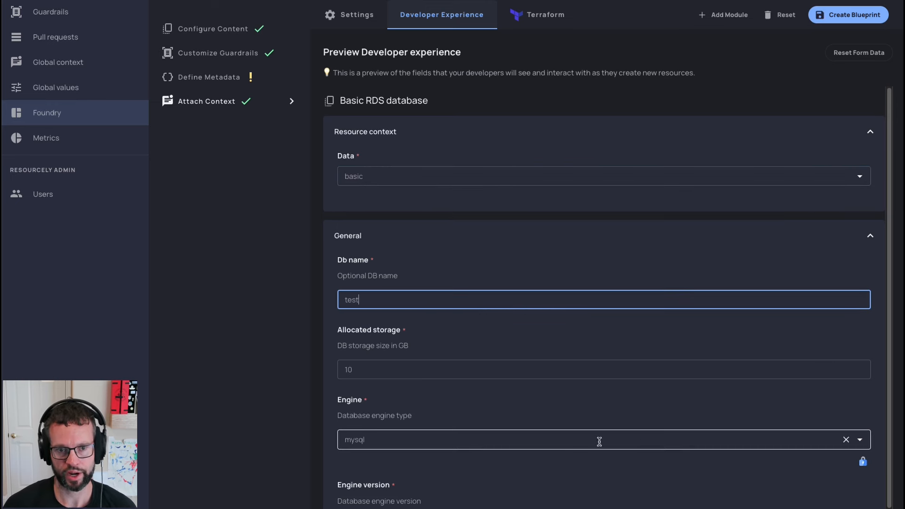
Step: Check the allowed options for the Engine field and view the guardrail enforcement details behind its lock
{"action": "left_click", "coordinate": [632, 442]}
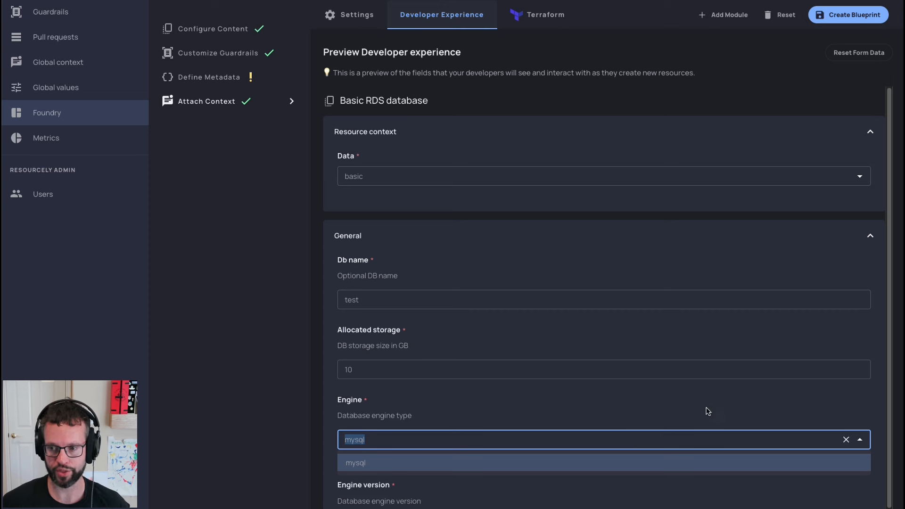
{"action": "left_click", "coordinate": [859, 440]}
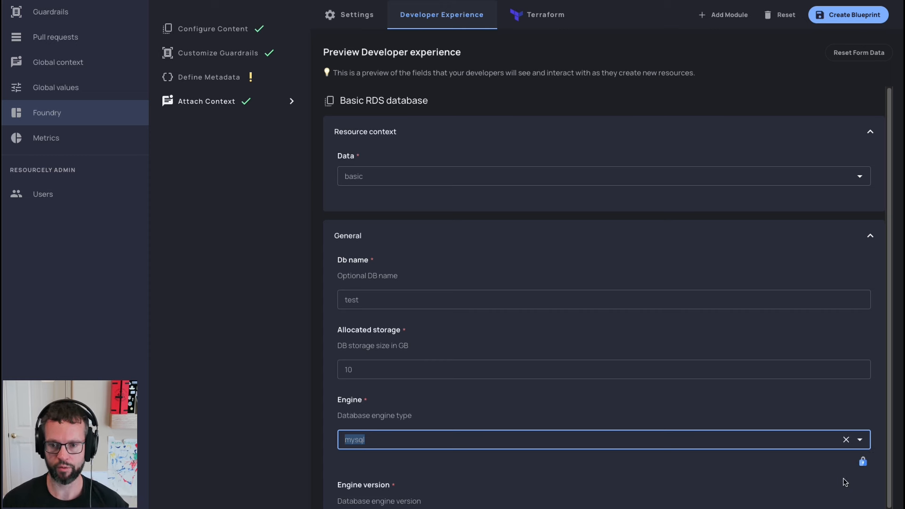
{"action": "left_click", "coordinate": [862, 462]}
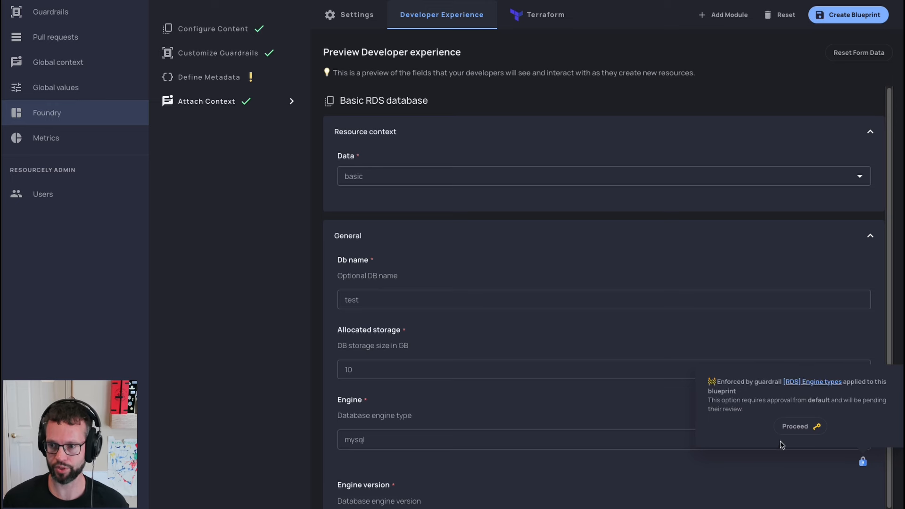
Step: Override the Engine types guardrail on the Engine field and set the database engine to mariadb
{"action": "left_click", "coordinate": [786, 426]}
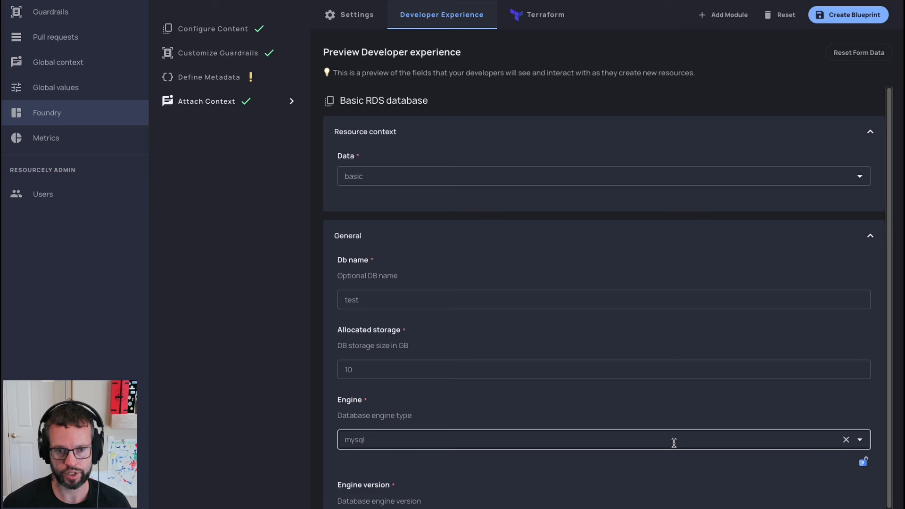
{"action": "left_click", "coordinate": [673, 442]}
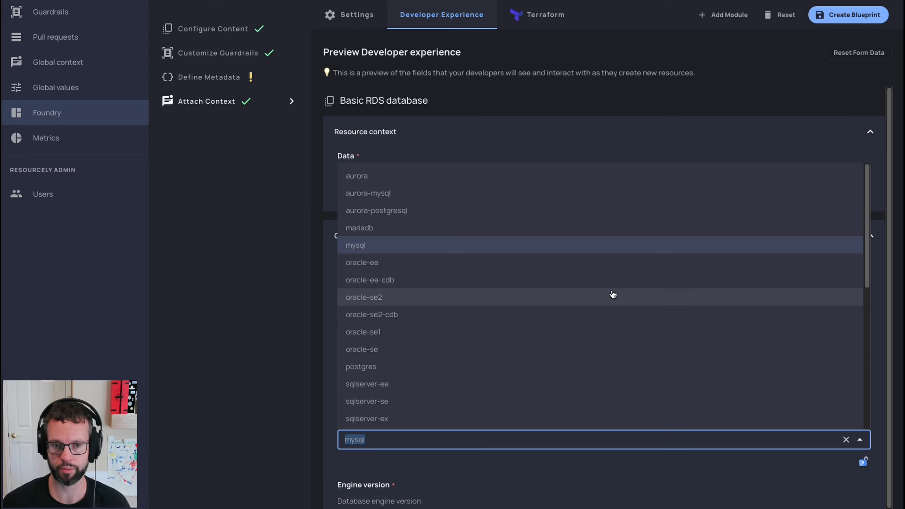
{"action": "left_click", "coordinate": [611, 227]}
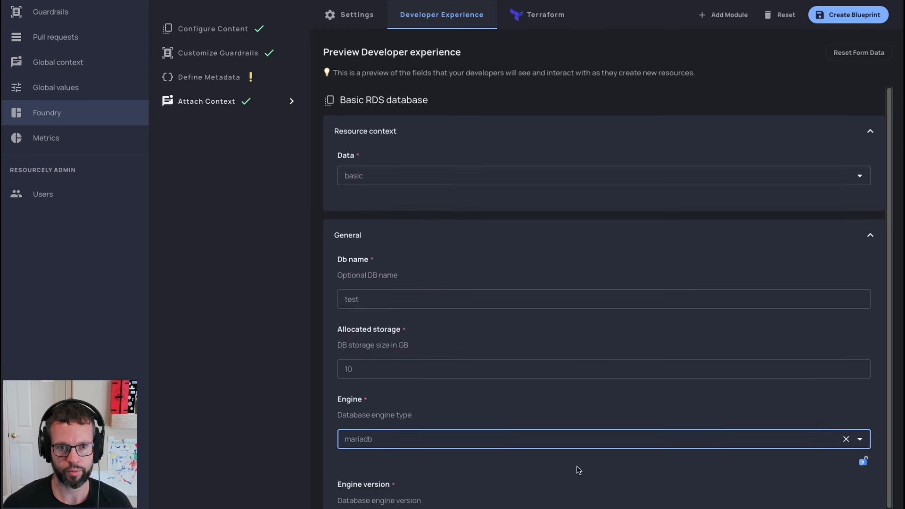
Step: Set the engine version to 10 and the instance class to db.m2.2xlarge in the form preview
{"action": "scroll", "coordinate": [576, 466], "scroll_direction": "down", "scroll_amount": 2}
{"action": "left_click", "coordinate": [570, 440]}
{"action": "left_click", "coordinate": [399, 470]}
{"action": "left_click", "coordinate": [495, 506]}
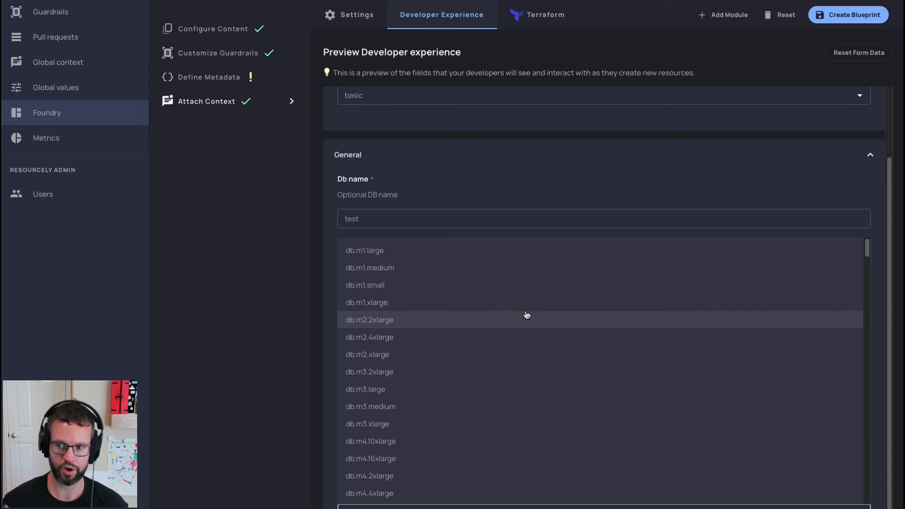
{"action": "left_click", "coordinate": [526, 316]}
Step: Preview the generated Terraform and highlight the storage_encrypted and iam_database_authentication_enabled lines
{"action": "left_click", "coordinate": [546, 22]}
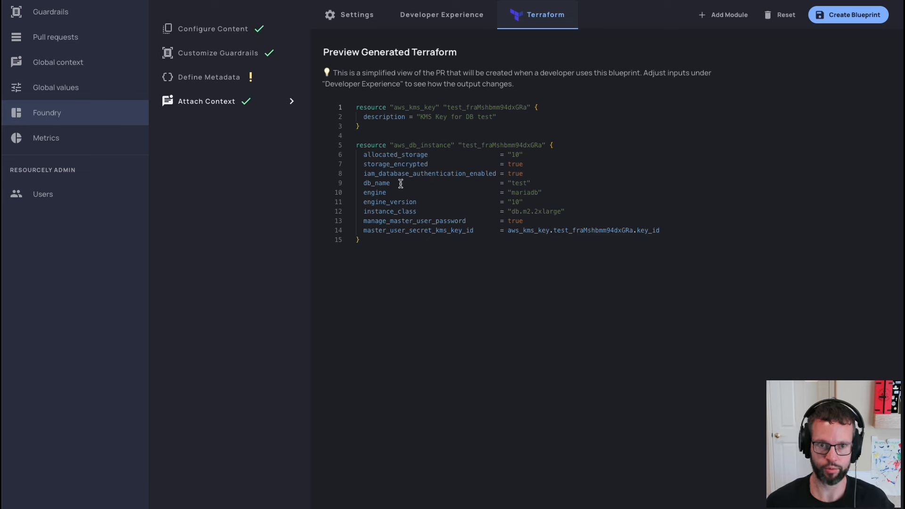
{"action": "left_click", "coordinate": [363, 164]}
{"action": "left_click_drag", "start_coordinate": [363, 163], "coordinate": [583, 173]}
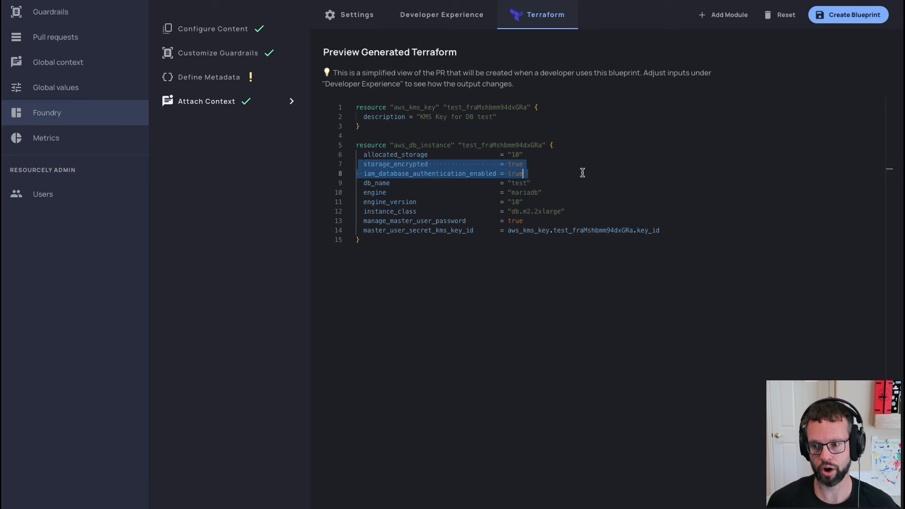
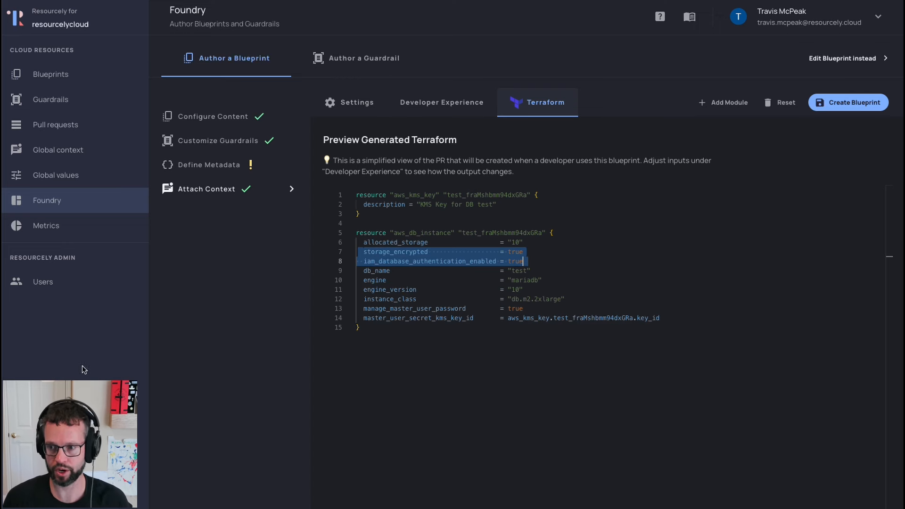
Step: Start a new pull request with one Basic S3 bucket and one IAM S3 Role + Policy blueprint, and continue to resource configuration
{"action": "left_click", "coordinate": [56, 127]}
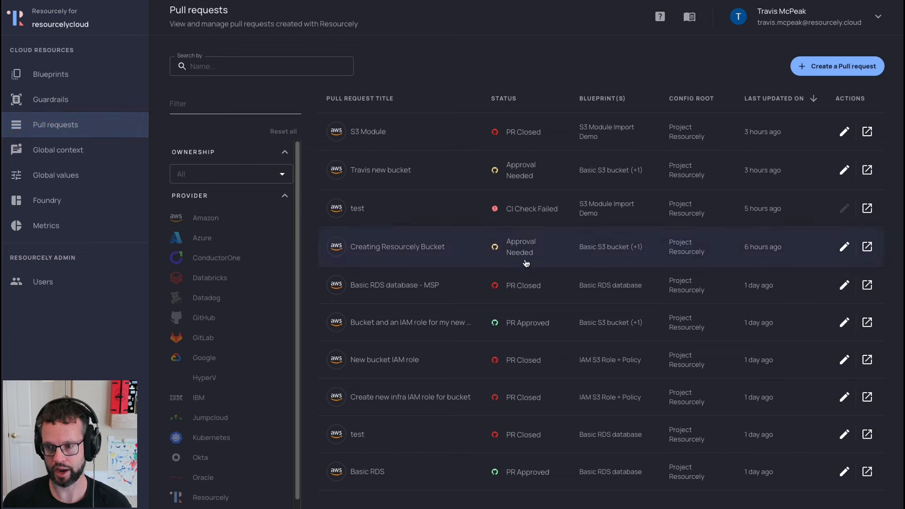
{"action": "left_click", "coordinate": [821, 74]}
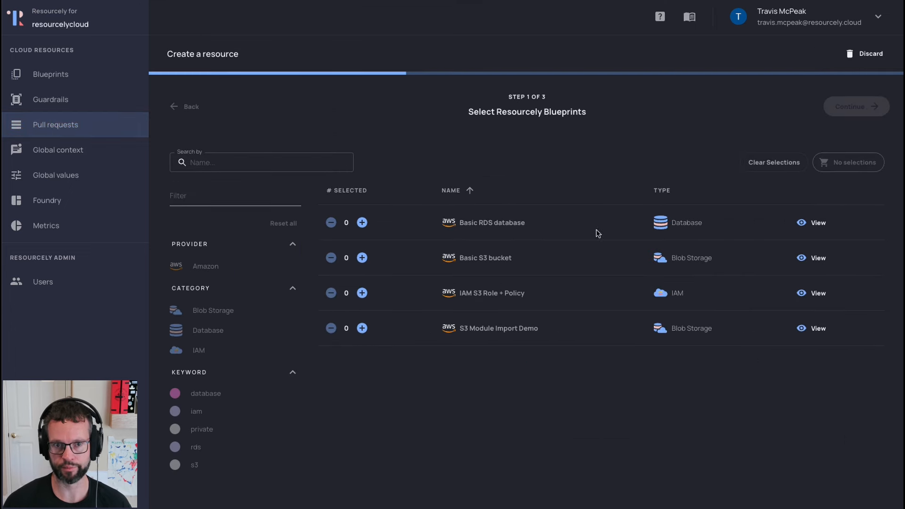
{"action": "left_click", "coordinate": [362, 258]}
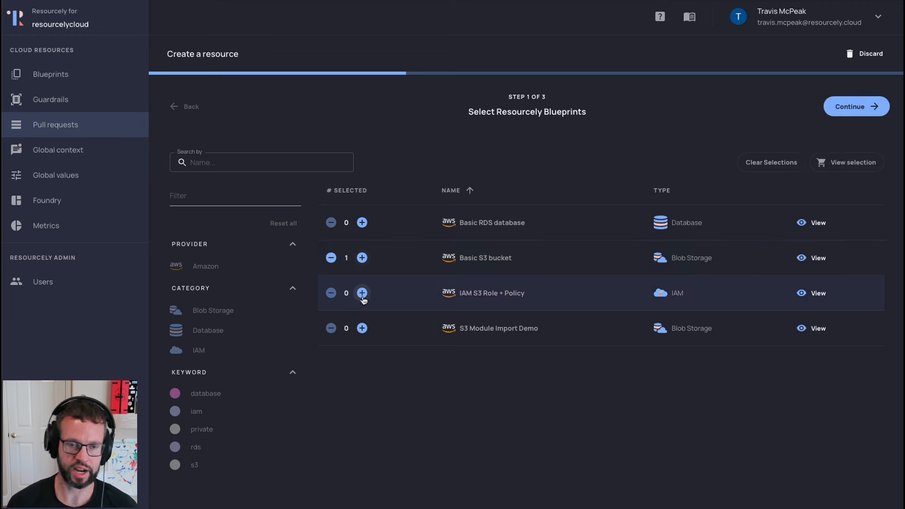
{"action": "left_click", "coordinate": [362, 293]}
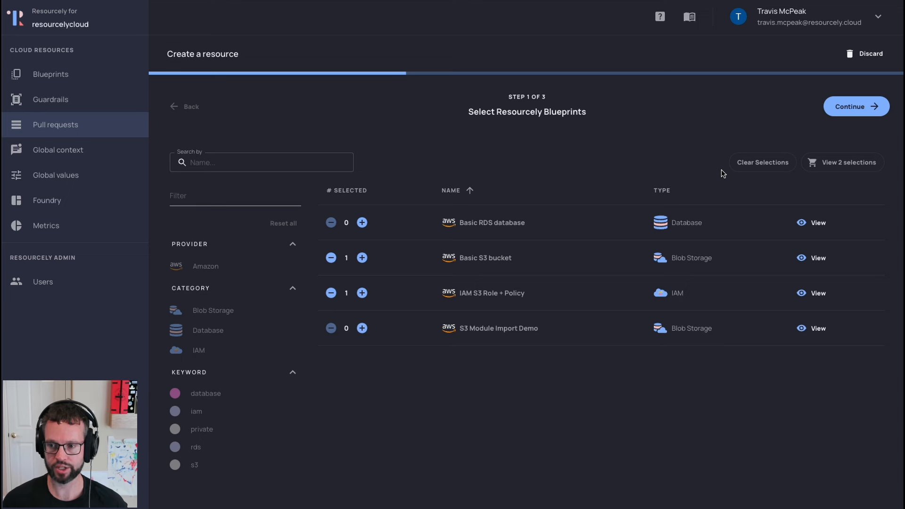
{"action": "left_click", "coordinate": [832, 163]}
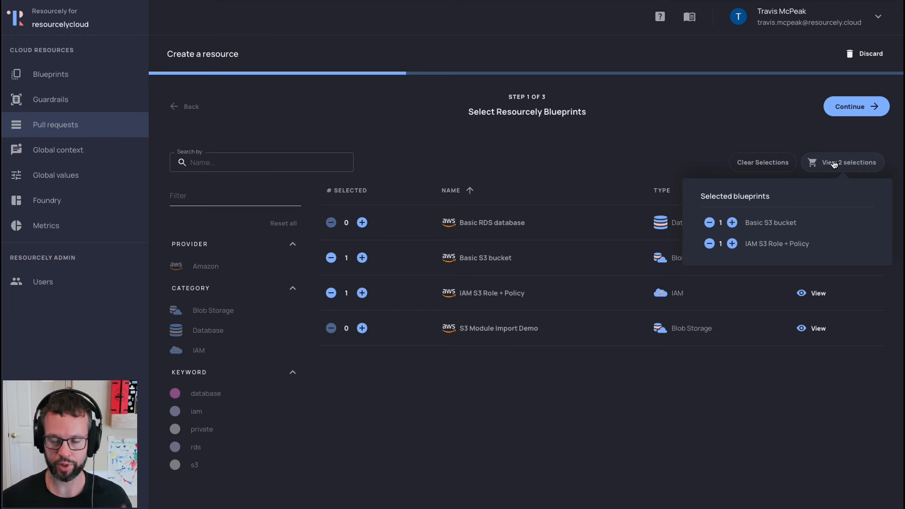
{"action": "left_click", "coordinate": [845, 113]}
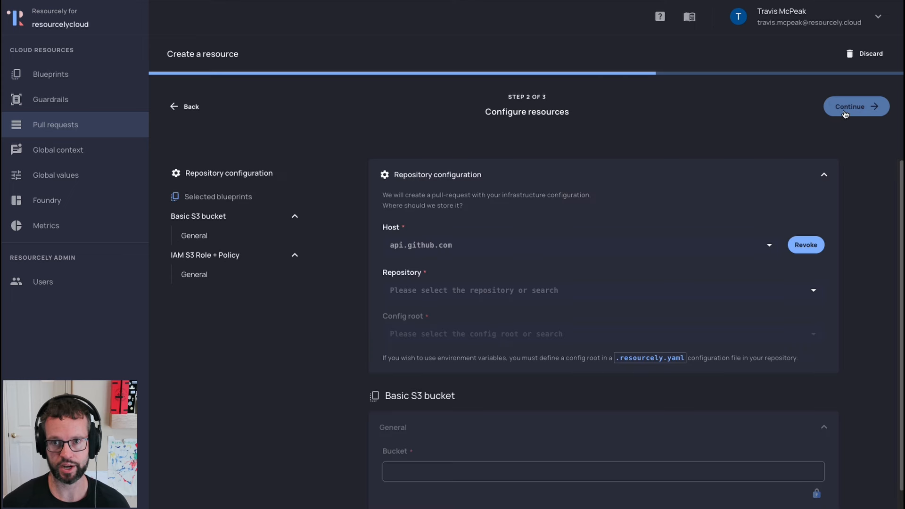
Step: Set the pull request's repository to ResourcelyCloud/terraform and its config root to Project Resourcely
{"action": "left_click", "coordinate": [635, 290]}
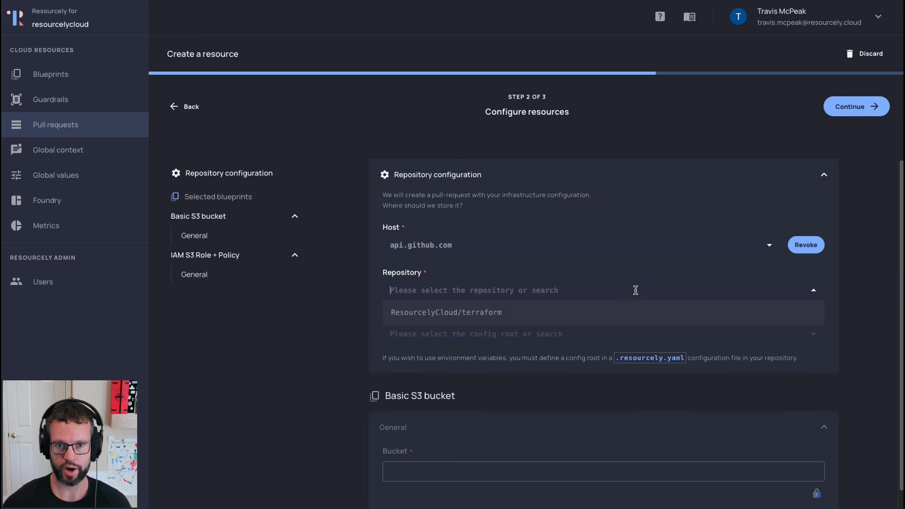
{"action": "left_click", "coordinate": [575, 315]}
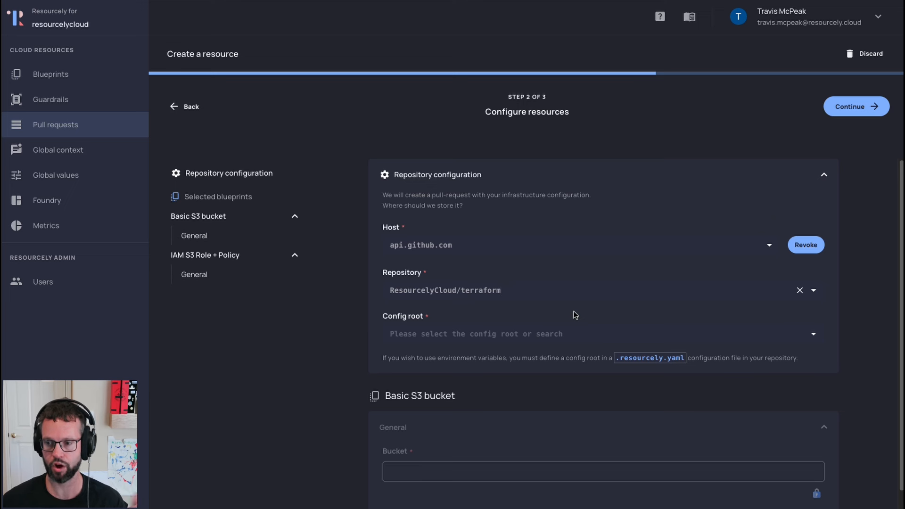
{"action": "left_click", "coordinate": [574, 334]}
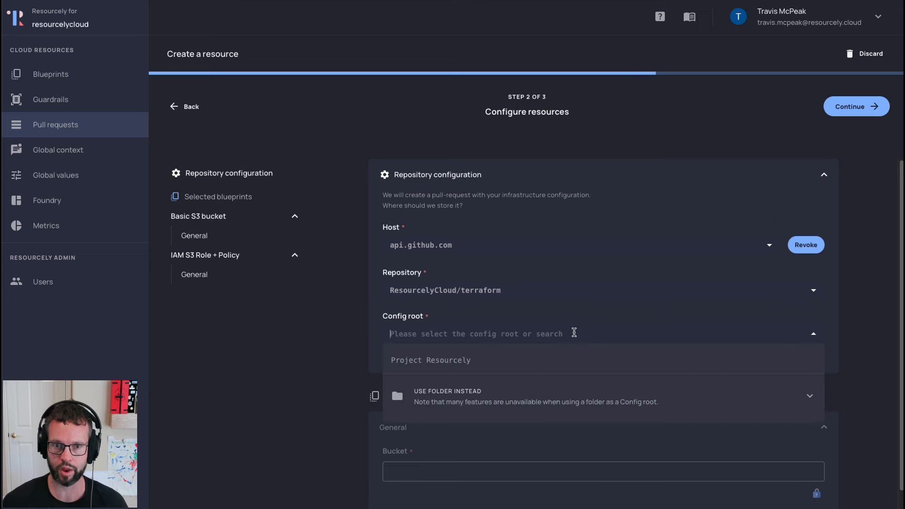
{"action": "left_click", "coordinate": [566, 366]}
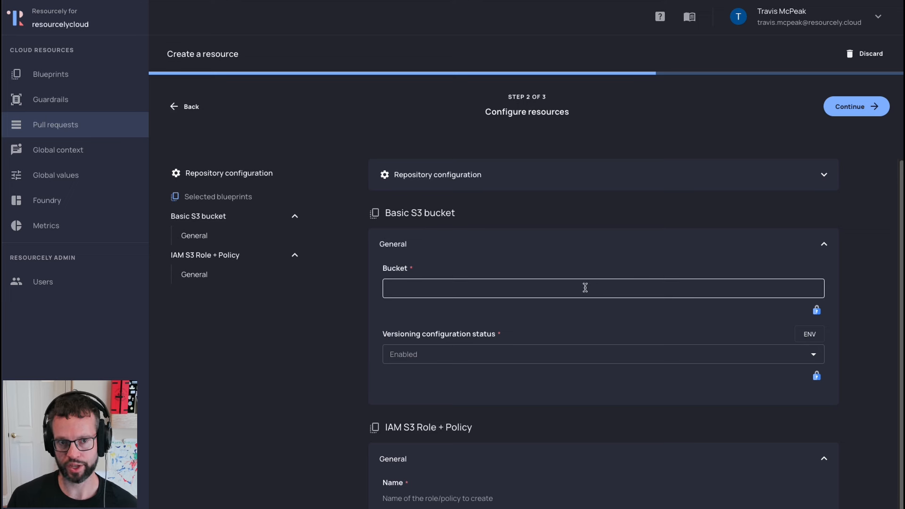
Step: Try "test" as the S3 bucket name and check the naming pattern required by the guardrail
{"action": "left_click", "coordinate": [762, 287]}
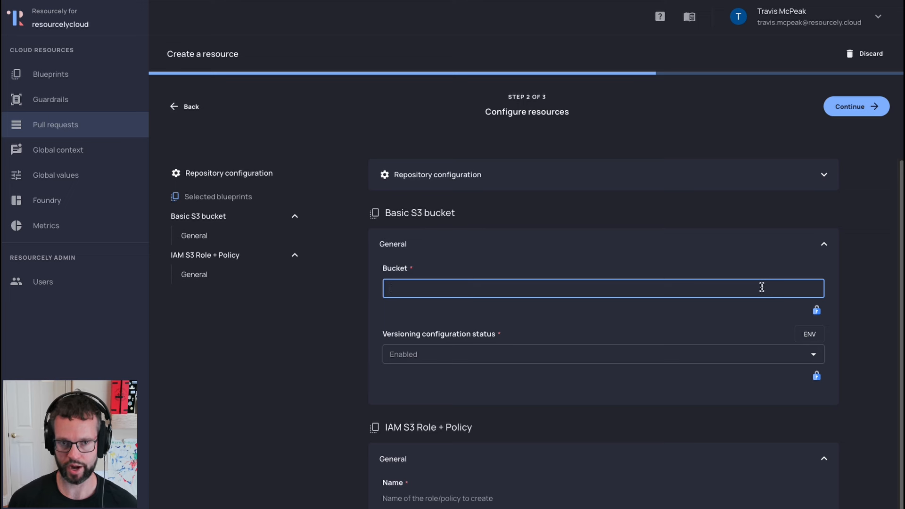
{"action": "type", "text": "test"}
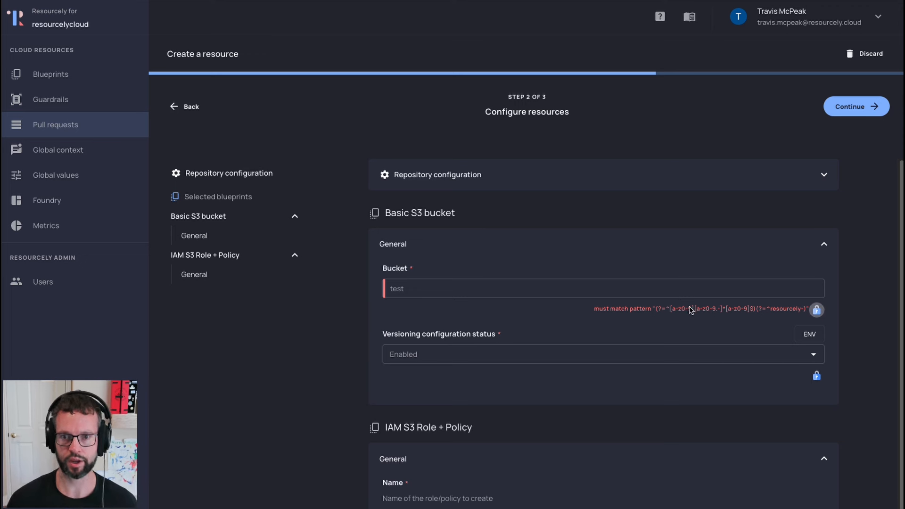
{"action": "left_click_drag", "start_coordinate": [809, 309], "coordinate": [698, 311]}
Step: Replace the S3 bucket name with "resourcely-test"
{"action": "left_click", "coordinate": [594, 283]}
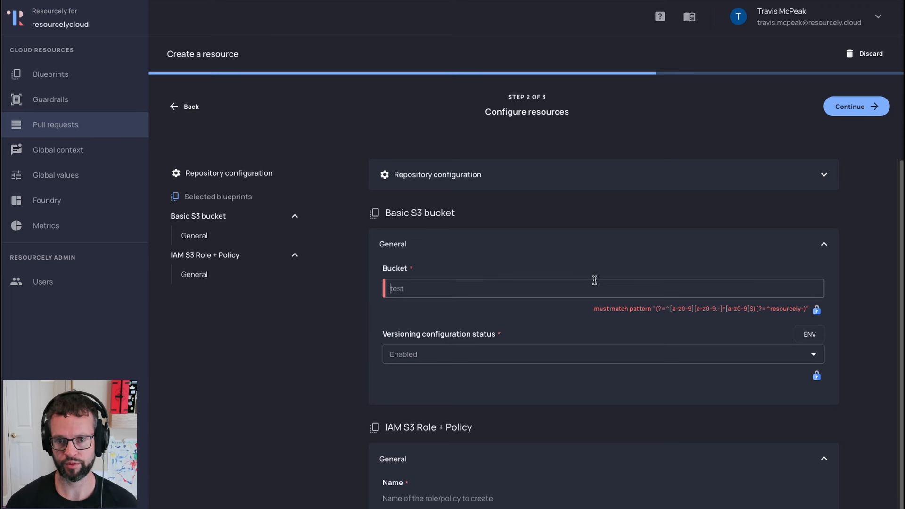
{"action": "key", "text": "ctrl+a"}
{"action": "key", "text": "BackSpace"}
{"action": "type", "text": "resourcely-test"}
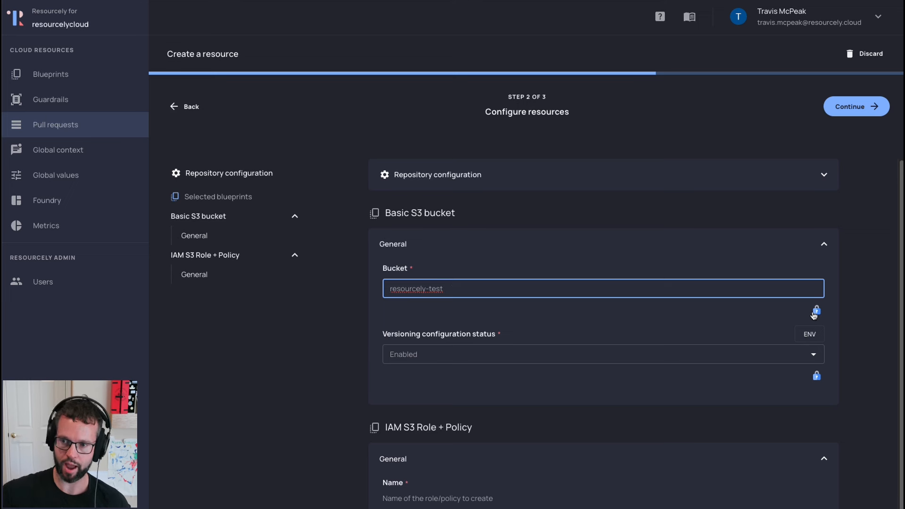
Step: Override the guardrail on the bucket's versioning configuration status and set it to Disabled
{"action": "left_click", "coordinate": [760, 358]}
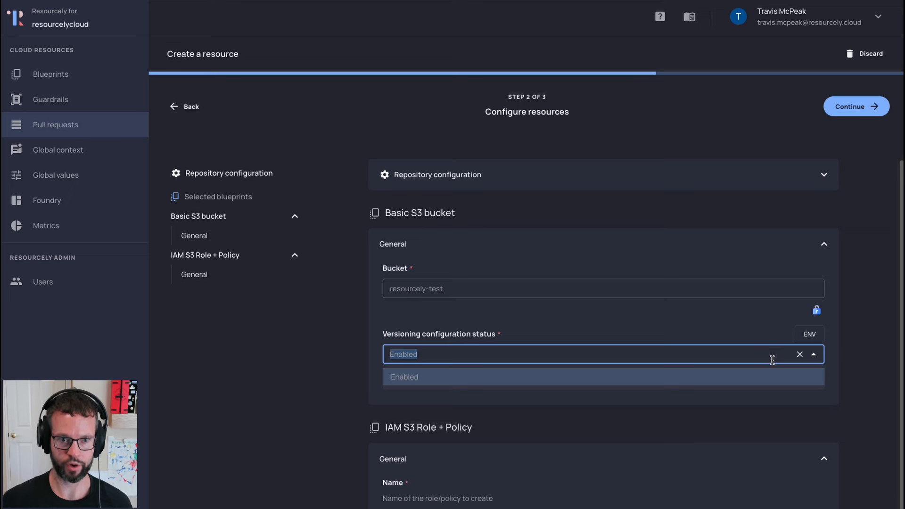
{"action": "left_click", "coordinate": [814, 354]}
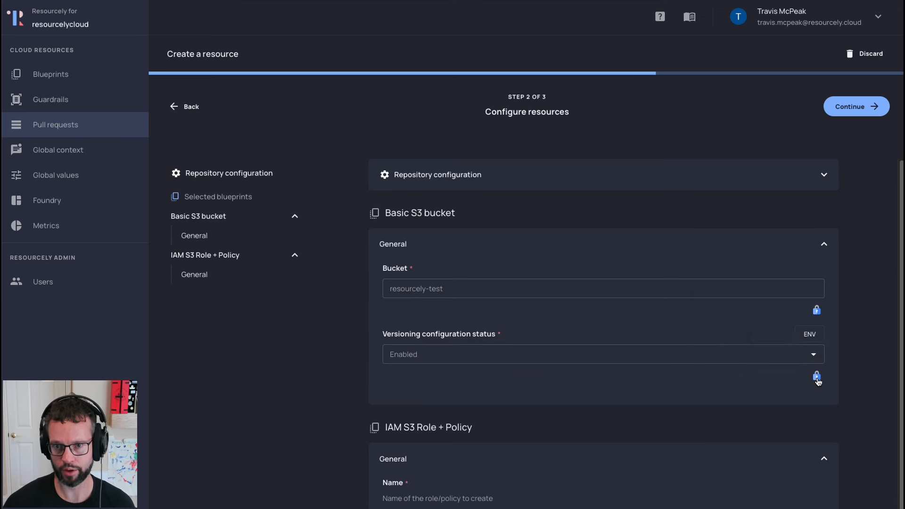
{"action": "left_click", "coordinate": [622, 357]}
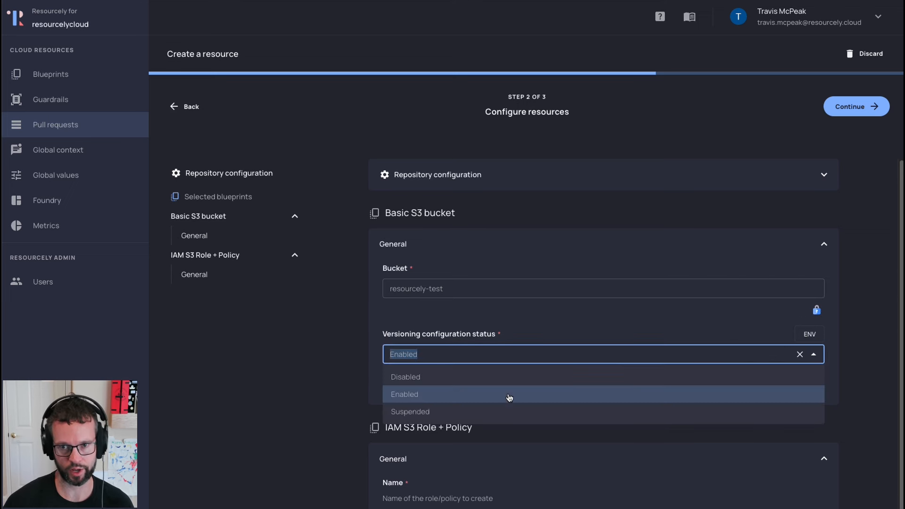
{"action": "left_click", "coordinate": [500, 380]}
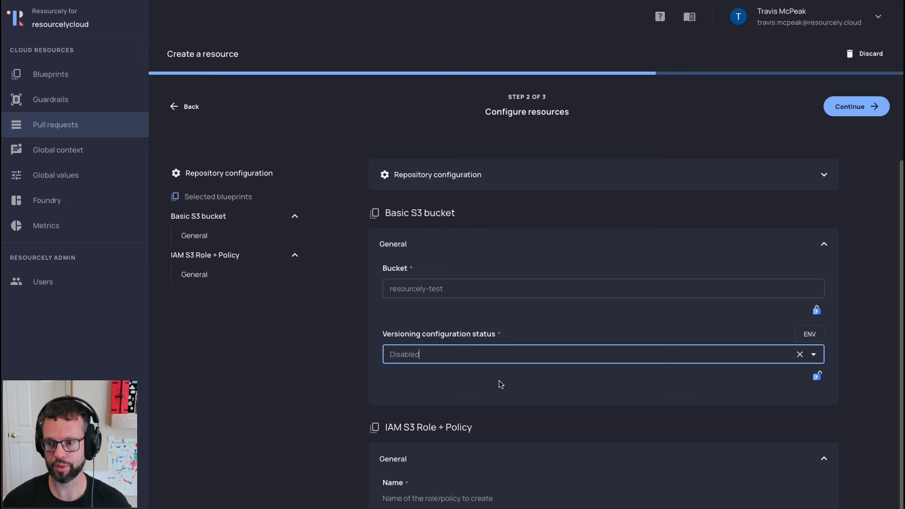
Step: Configure the IAM role "my-role-resourcely-bucket" with action list S3 Read, effect Allow and the resourcely-test bucket's ARN as resource
{"action": "scroll", "coordinate": [518, 400], "scroll_direction": "down", "scroll_amount": 2}
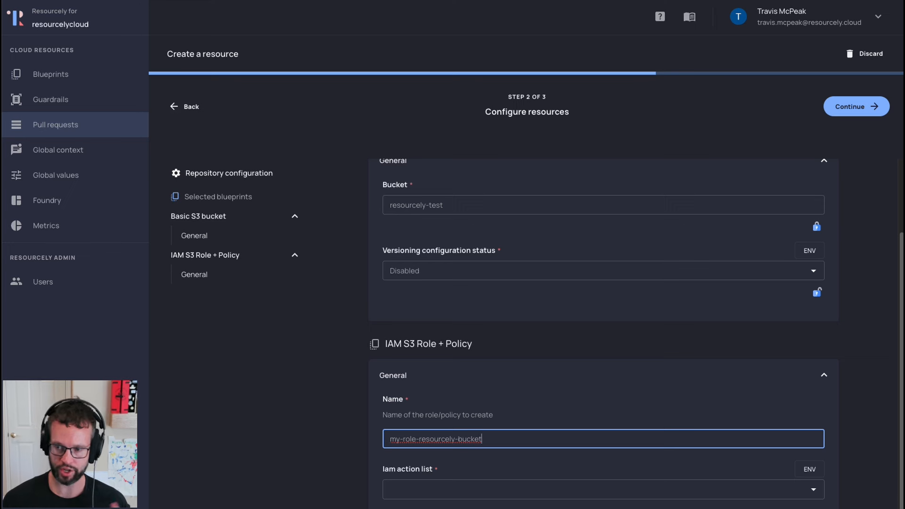
{"action": "left_click", "coordinate": [559, 487]}
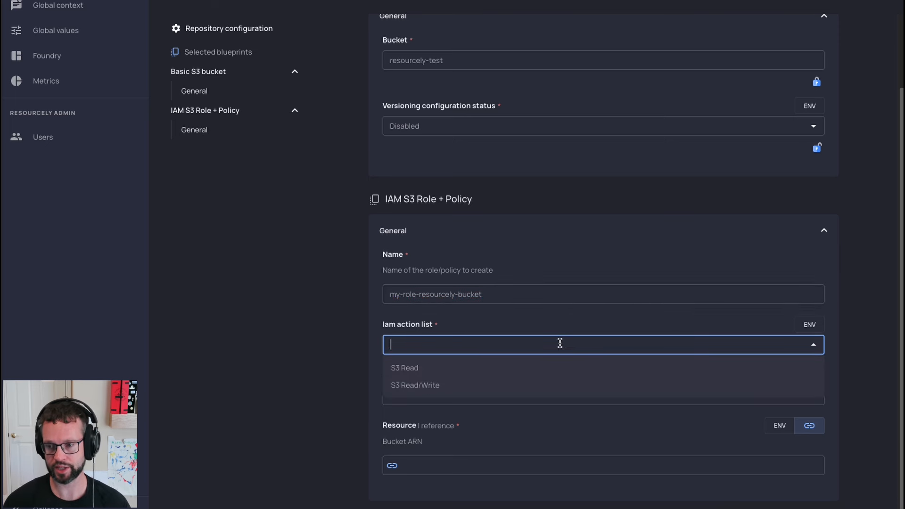
{"action": "left_click", "coordinate": [555, 368]}
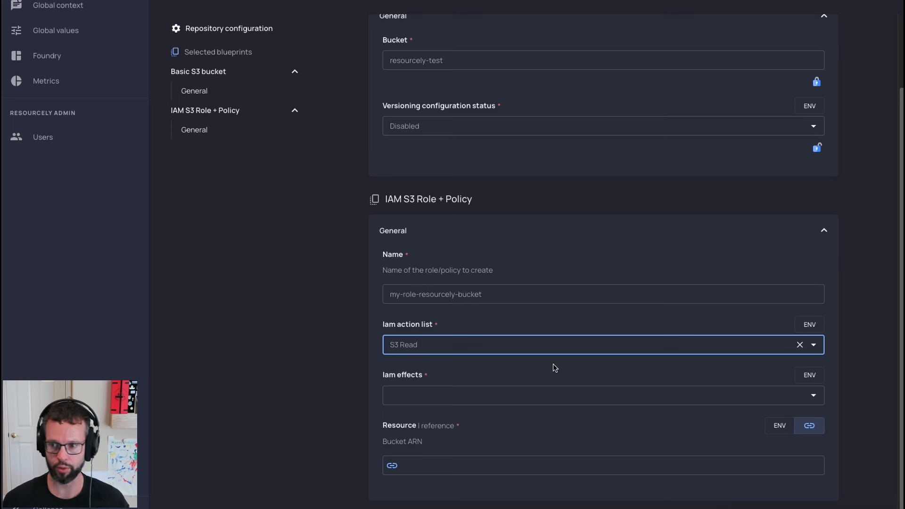
{"action": "left_click", "coordinate": [605, 400]}
{"action": "left_click", "coordinate": [446, 420]}
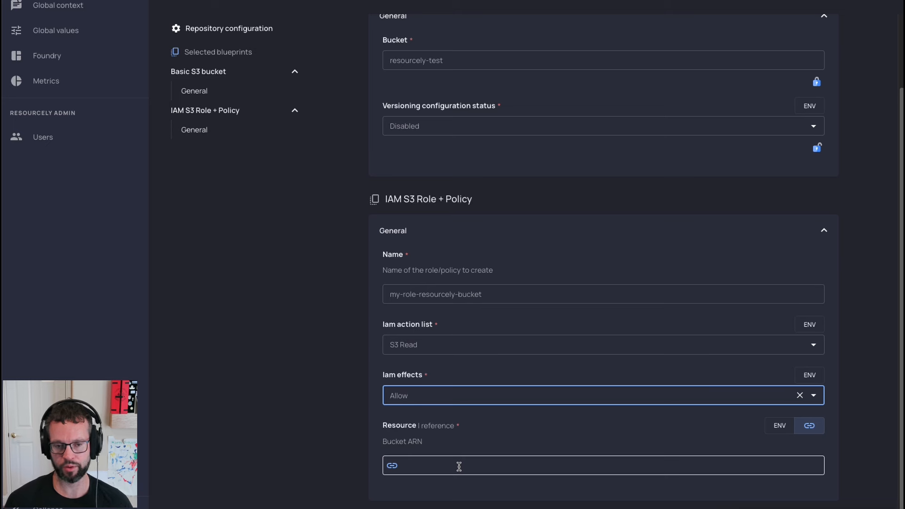
{"action": "left_click", "coordinate": [458, 466]}
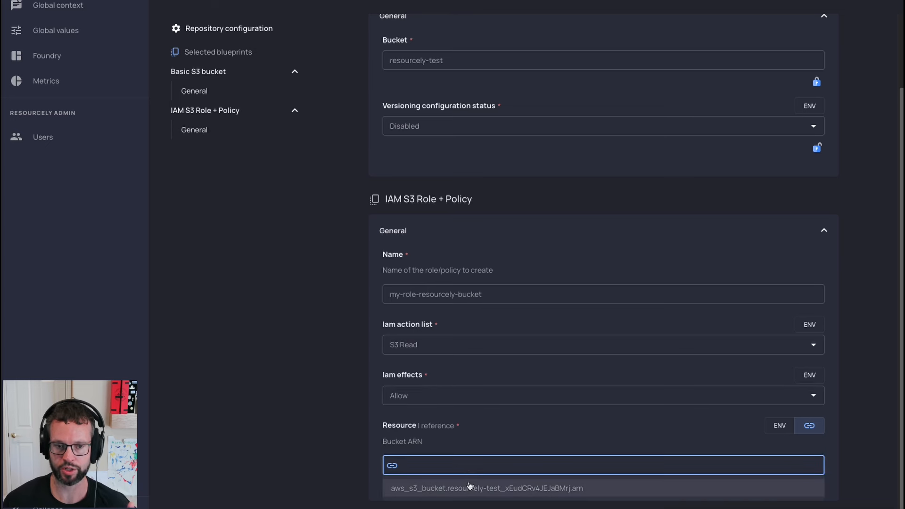
{"action": "left_click", "coordinate": [469, 485]}
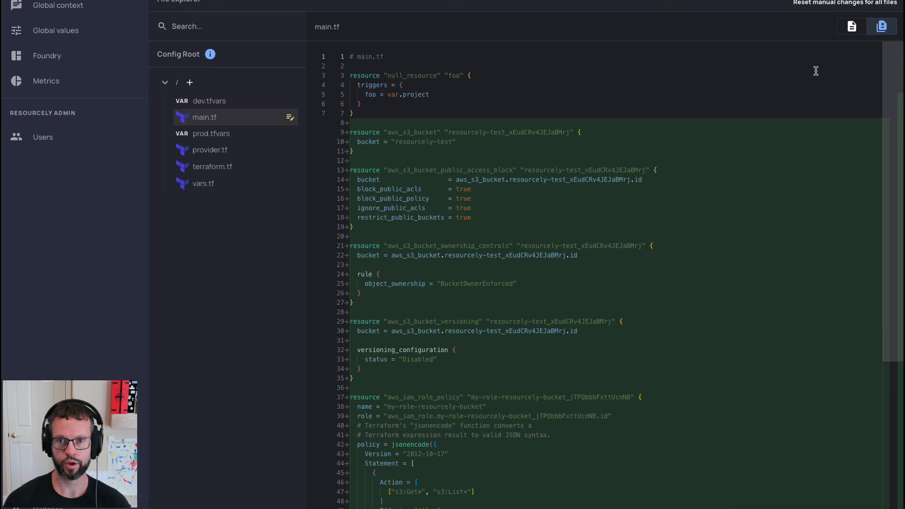
Step: Review the generated main.tf changes and submit a pull request named "Resourcely bucket + IAM role" with the description "Testing"
{"action": "scroll", "coordinate": [695, 297], "scroll_direction": "down", "scroll_amount": 5}
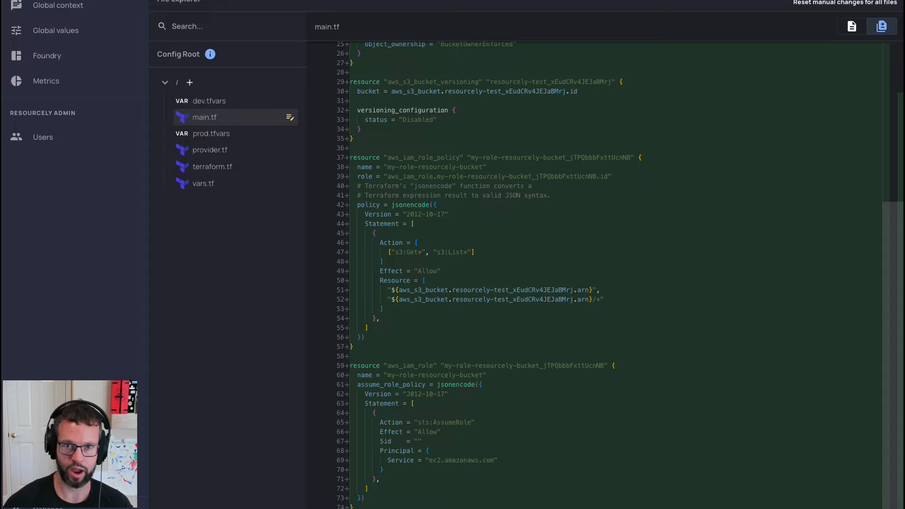
{"action": "left_click", "coordinate": [882, 26]}
{"action": "left_click", "coordinate": [499, 173]}
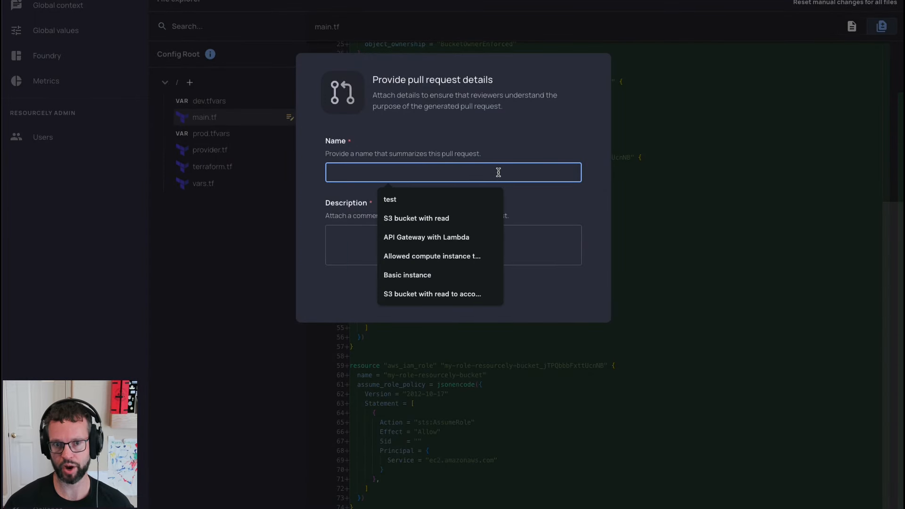
{"action": "type", "text": "Resourcely bucket"}
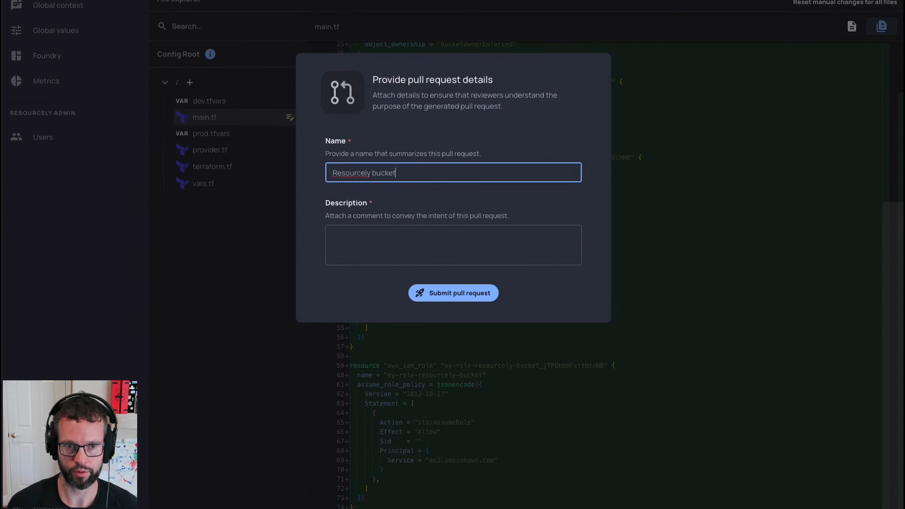
{"action": "type", "text": " + IAM role"}
{"action": "left_click", "coordinate": [333, 234]}
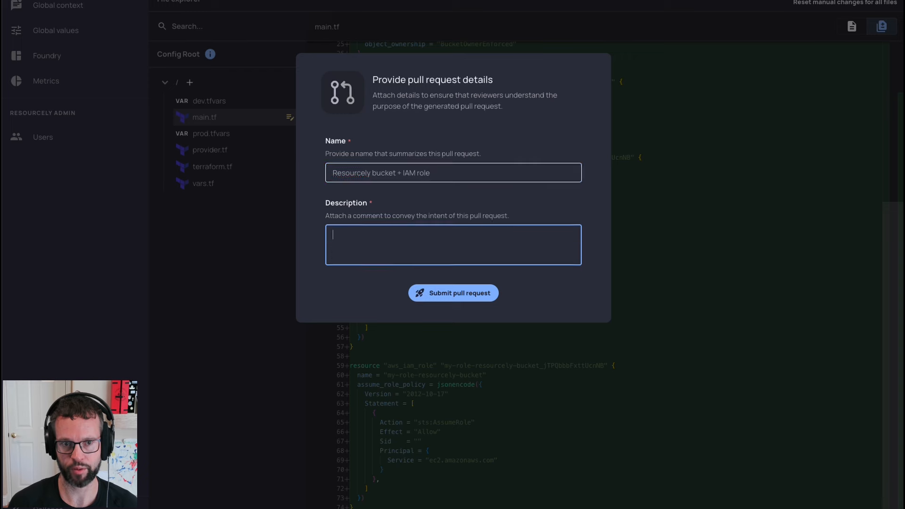
{"action": "type", "text": "Testing"}
{"action": "left_click", "coordinate": [445, 292]}
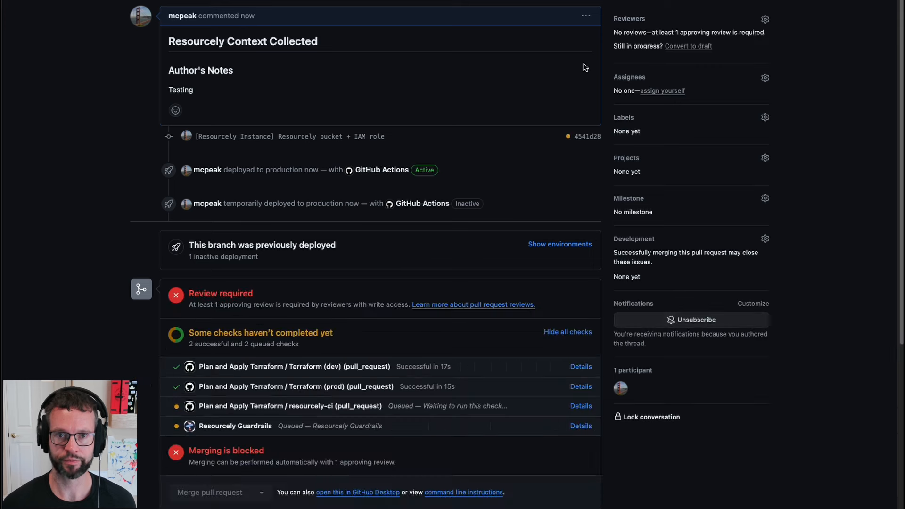
Step: Follow the checks on the new GitHub pull request and open the details of the Resourcely Guardrails check
{"action": "scroll", "coordinate": [495, 184], "scroll_direction": "down", "scroll_amount": 1}
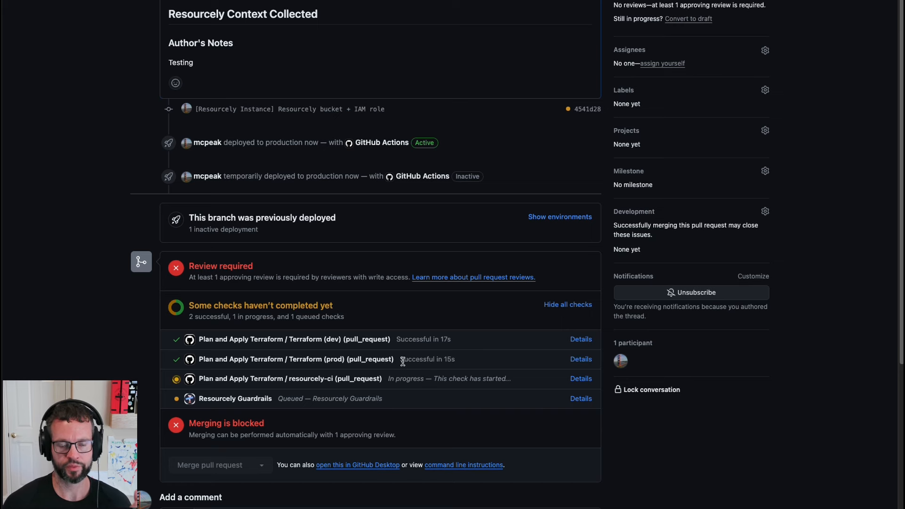
{"action": "scroll", "coordinate": [402, 361], "scroll_direction": "up", "scroll_amount": 1}
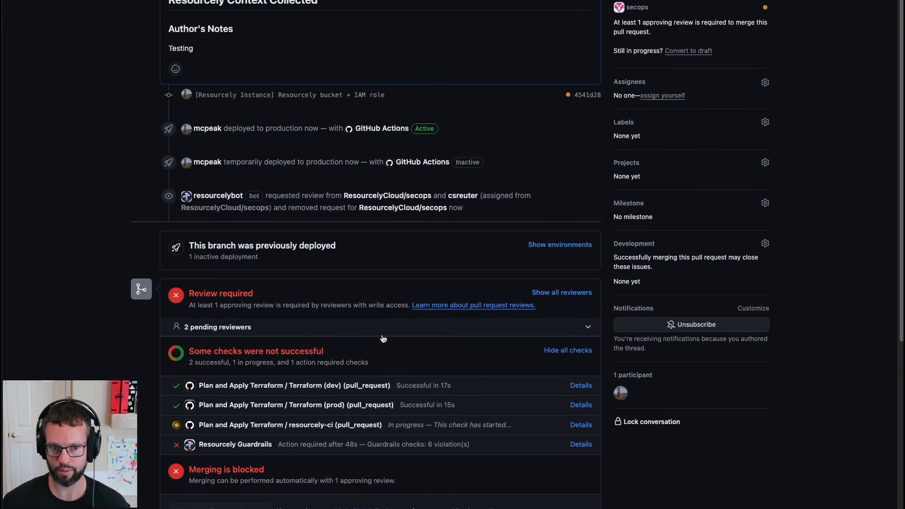
{"action": "scroll", "coordinate": [354, 32], "scroll_direction": "up", "scroll_amount": 2}
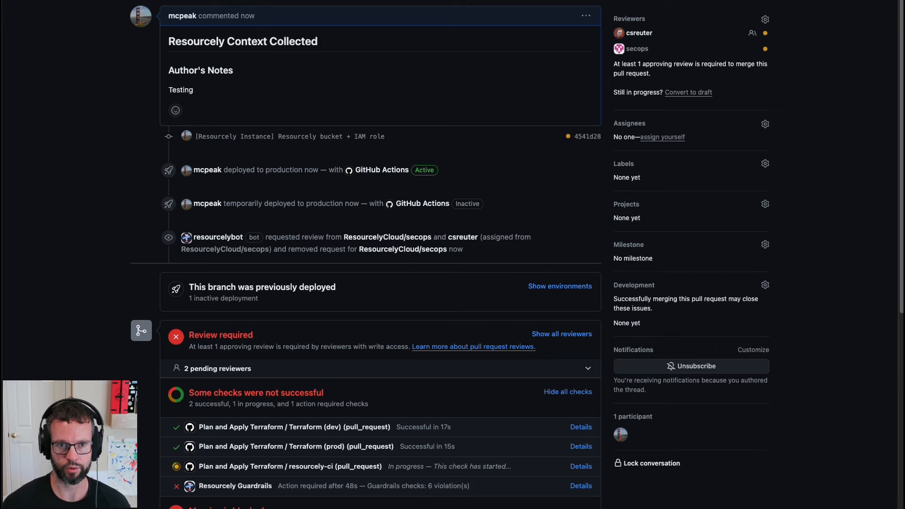
{"action": "left_click", "coordinate": [580, 485]}
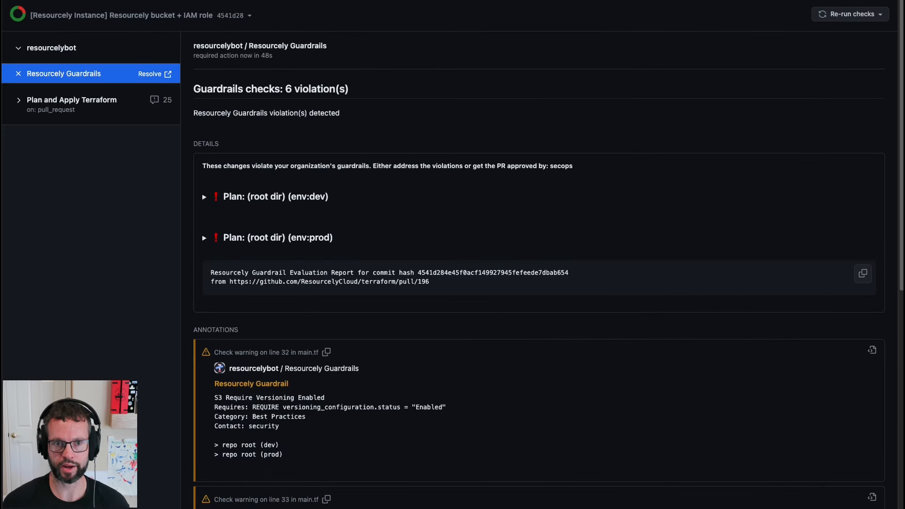
Step: Examine the dev plan's guardrail violations on S3 encryption at rest and required versioning, including their policy definitions
{"action": "left_click", "coordinate": [205, 198]}
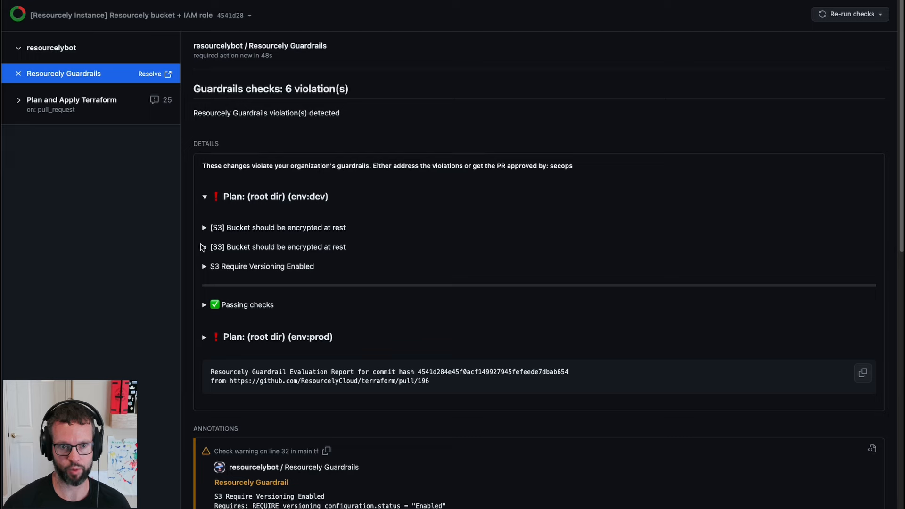
{"action": "left_click", "coordinate": [204, 247]}
{"action": "scroll", "coordinate": [226, 262], "scroll_direction": "down", "scroll_amount": 3}
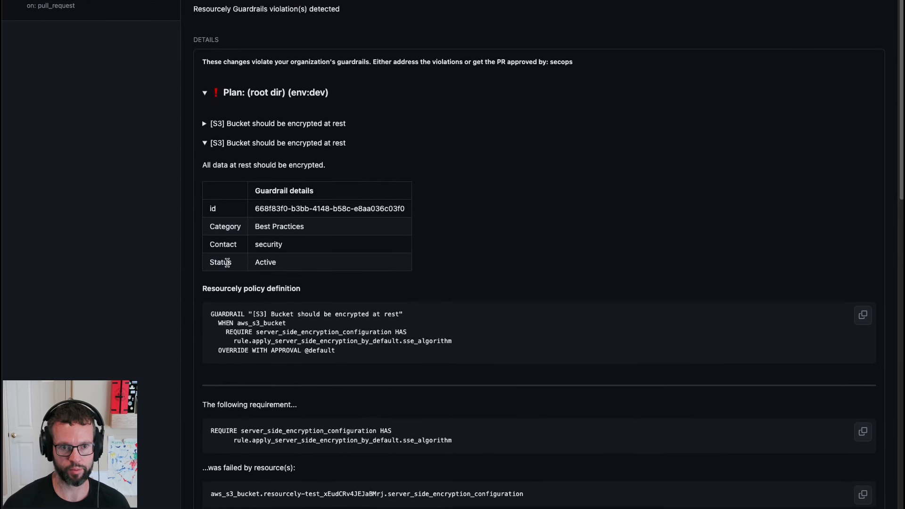
{"action": "scroll", "coordinate": [227, 263], "scroll_direction": "down", "scroll_amount": 7}
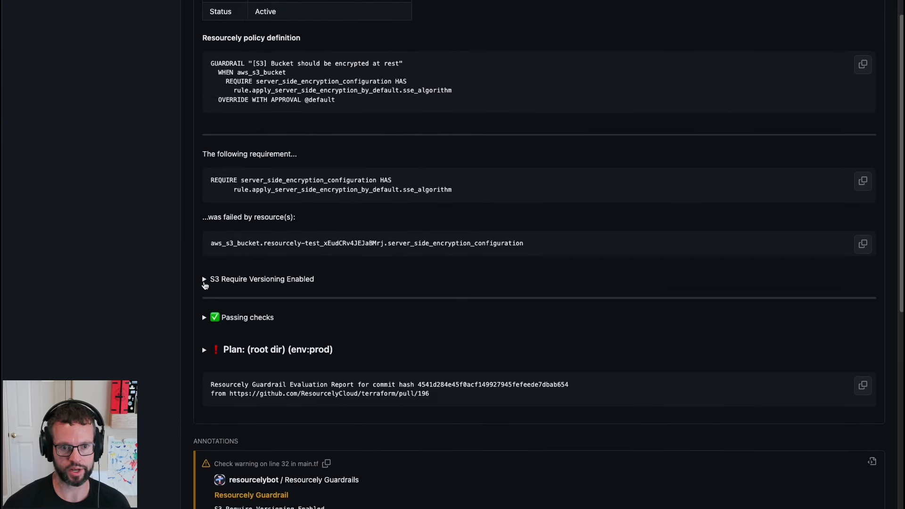
{"action": "left_click", "coordinate": [205, 282]}
{"action": "scroll", "coordinate": [343, 338], "scroll_direction": "down", "scroll_amount": 4}
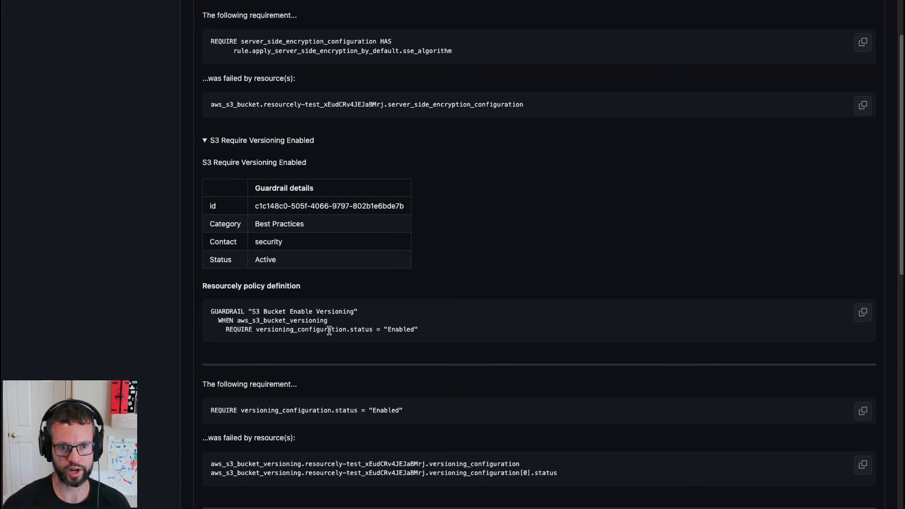
{"action": "scroll", "coordinate": [329, 330], "scroll_direction": "up", "scroll_amount": 15}
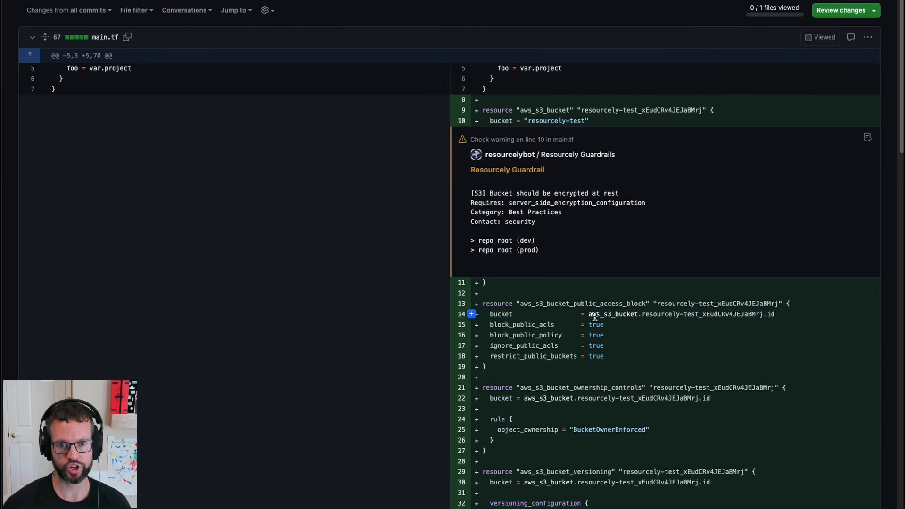
Step: Read the guardrail warnings annotated in the pull request's main.tf changes and check which reviewers are requested
{"action": "scroll", "coordinate": [583, 283], "scroll_direction": "down", "scroll_amount": 1}
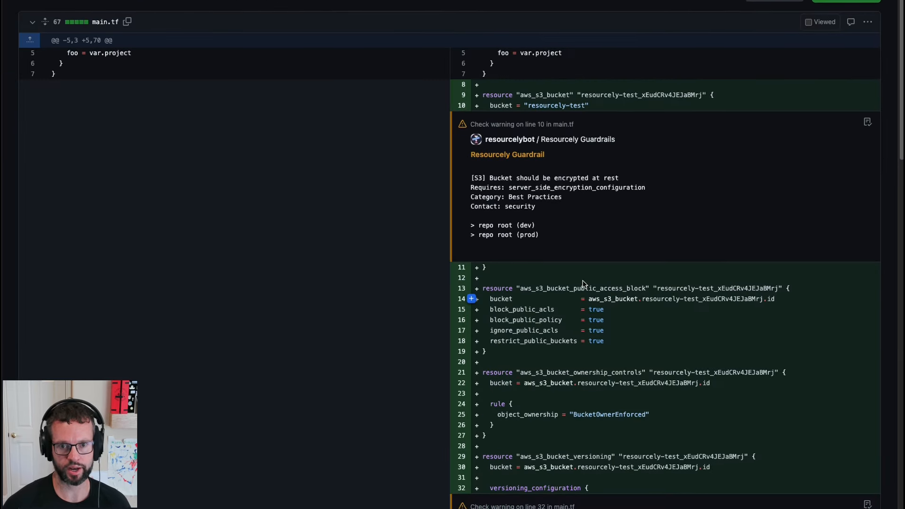
{"action": "scroll", "coordinate": [572, 295], "scroll_direction": "down", "scroll_amount": 1}
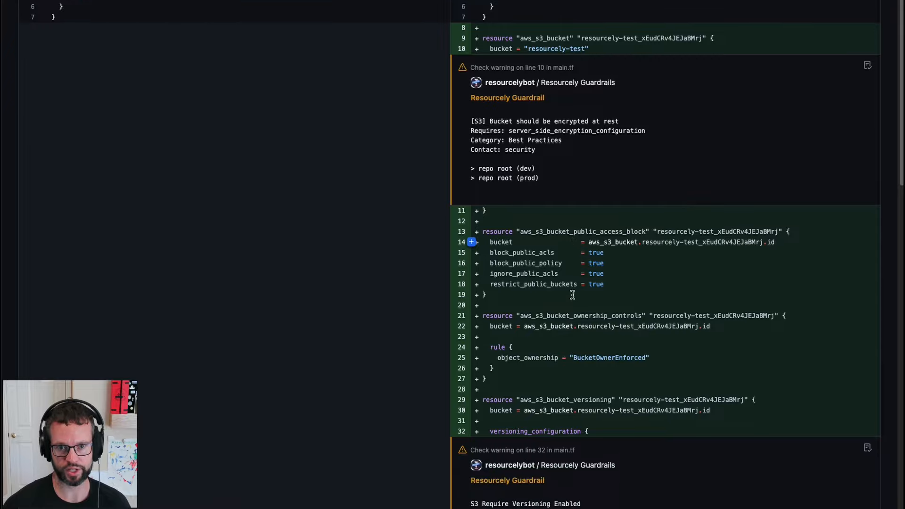
{"action": "scroll", "coordinate": [572, 294], "scroll_direction": "down", "scroll_amount": 5}
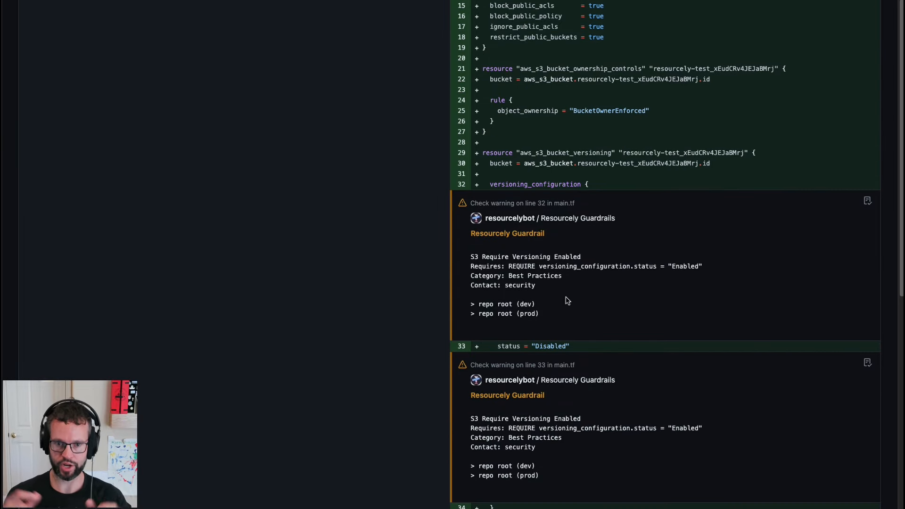
{"action": "scroll", "coordinate": [565, 292], "scroll_direction": "up", "scroll_amount": 1}
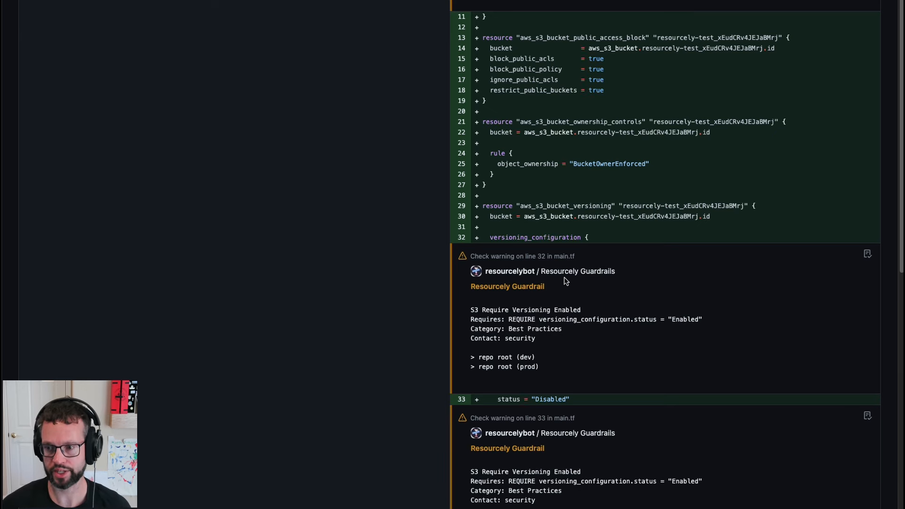
{"action": "scroll", "coordinate": [559, 256], "scroll_direction": "up", "scroll_amount": 5}
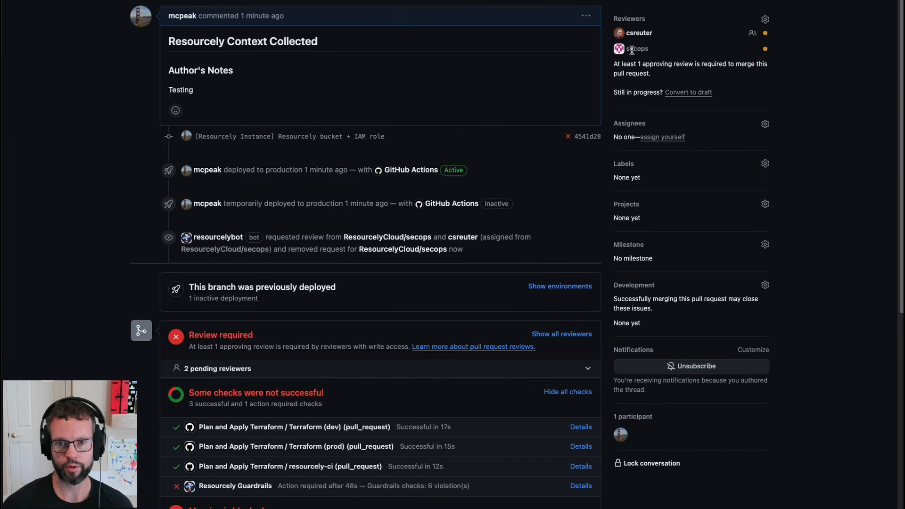
{"action": "mouse_move", "coordinate": [631, 51]}
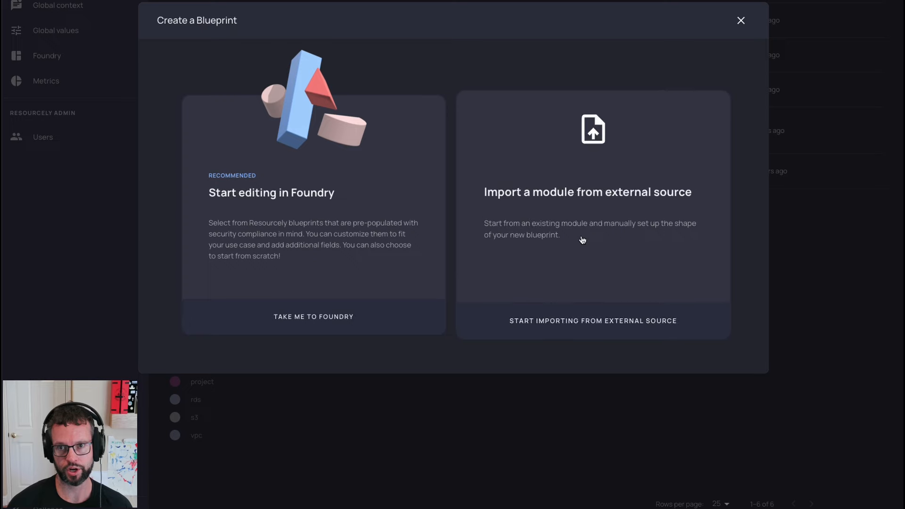
Step: Import a module from an external source for a new blueprint, using the terraform-aws-iam repository with module path modules/iam-account/
{"action": "left_click", "coordinate": [581, 236]}
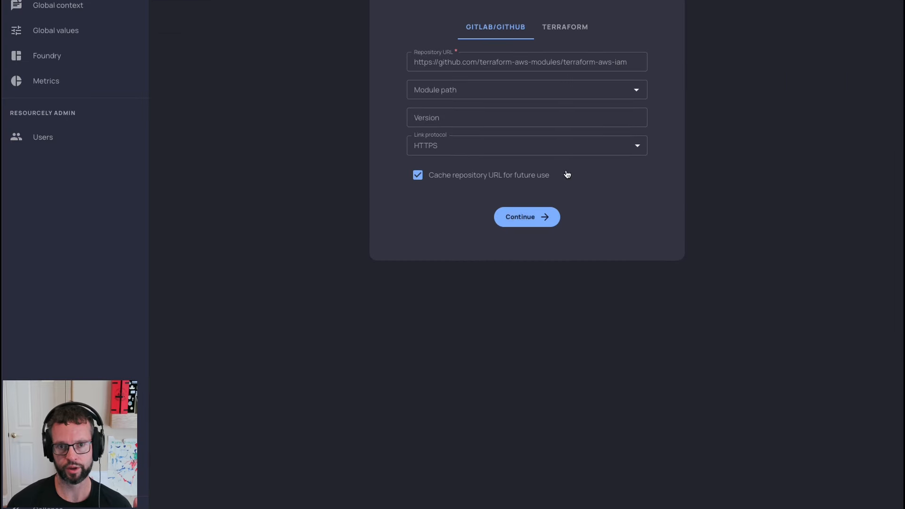
{"action": "left_click", "coordinate": [548, 93]}
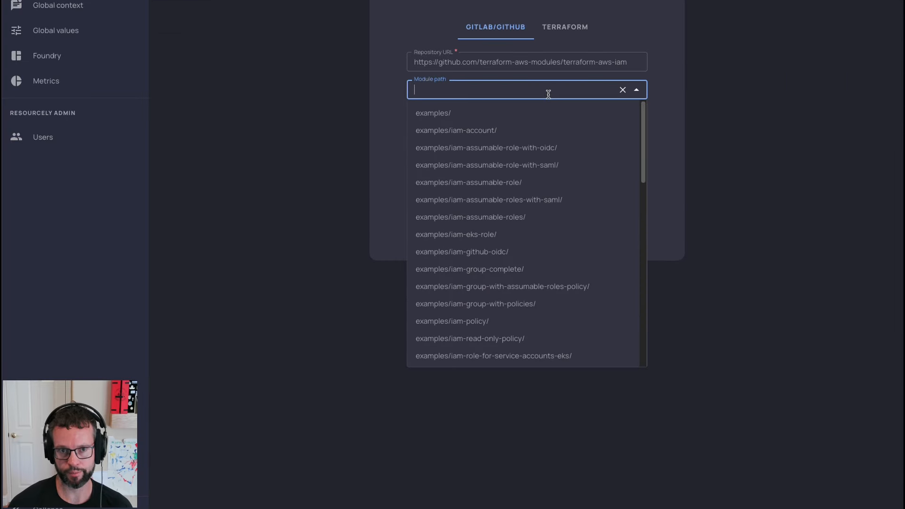
{"action": "scroll", "coordinate": [547, 176], "scroll_direction": "down", "scroll_amount": 2}
{"action": "scroll", "coordinate": [541, 261], "scroll_direction": "down", "scroll_amount": 1}
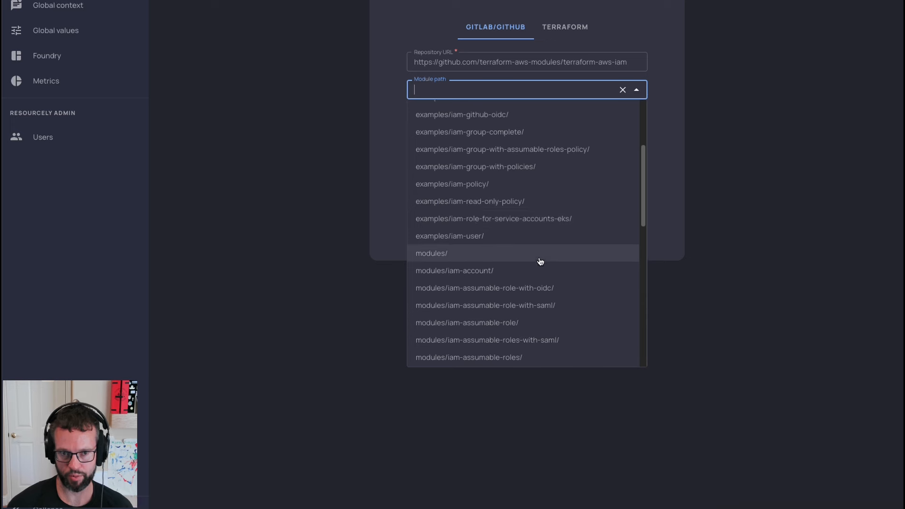
{"action": "left_click", "coordinate": [521, 279]}
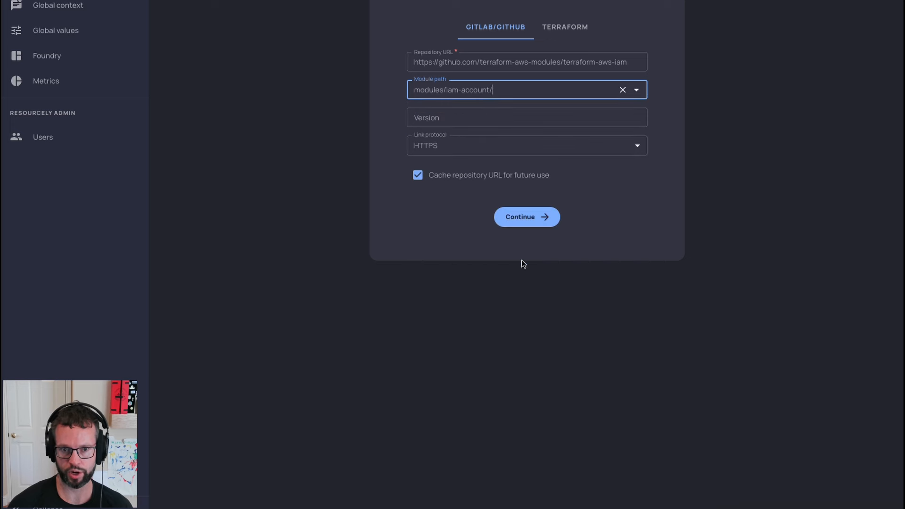
{"action": "left_click", "coordinate": [529, 218]}
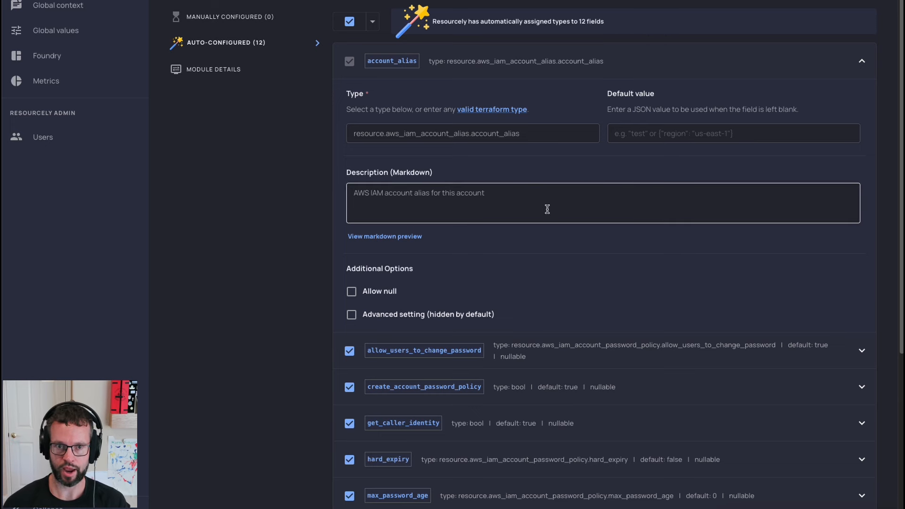
Step: Deselect all optional module inputs, keep only get_caller_identity, max_password_age and minimum_password_length, and continue to input grouping
{"action": "scroll", "coordinate": [630, 209], "scroll_direction": "down", "scroll_amount": 1}
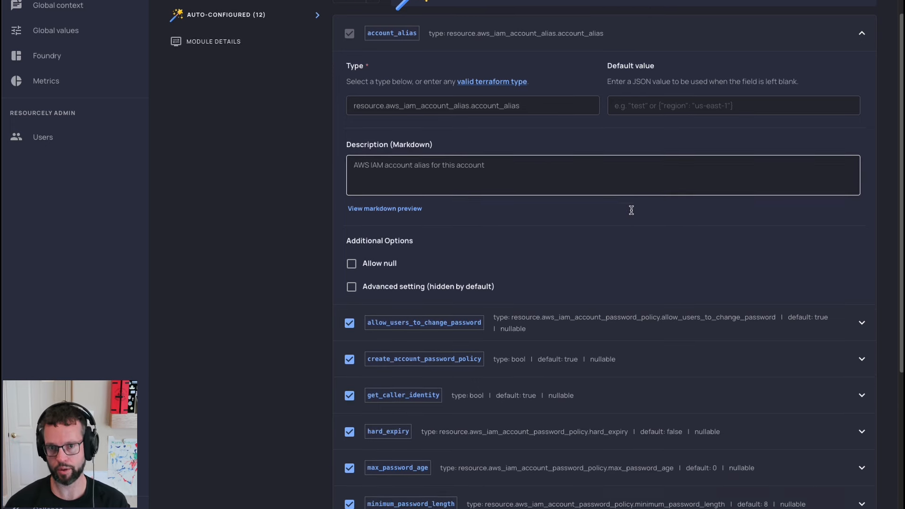
{"action": "scroll", "coordinate": [631, 210], "scroll_direction": "up", "scroll_amount": 1}
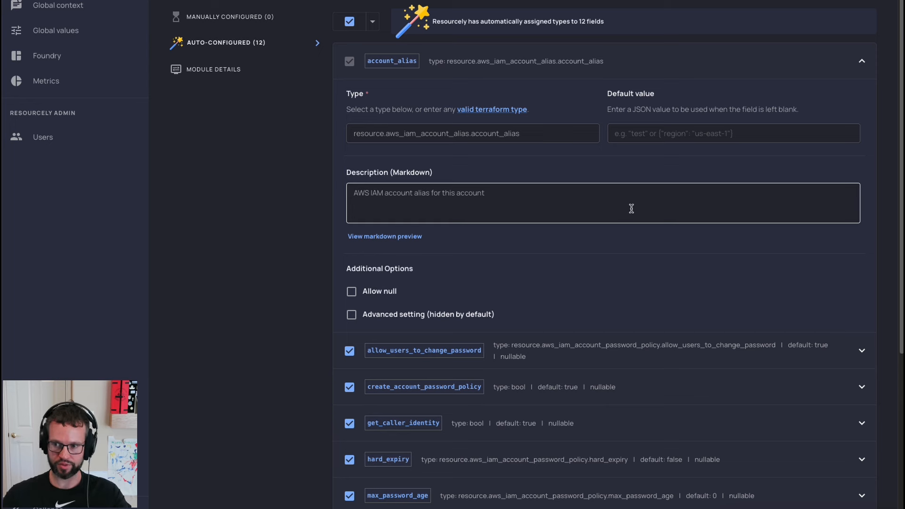
{"action": "left_click", "coordinate": [349, 23]}
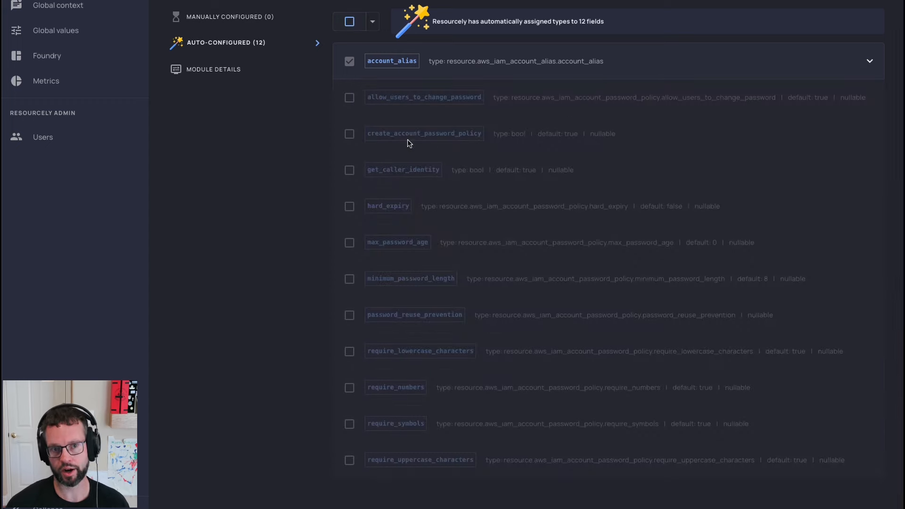
{"action": "left_click", "coordinate": [349, 170]}
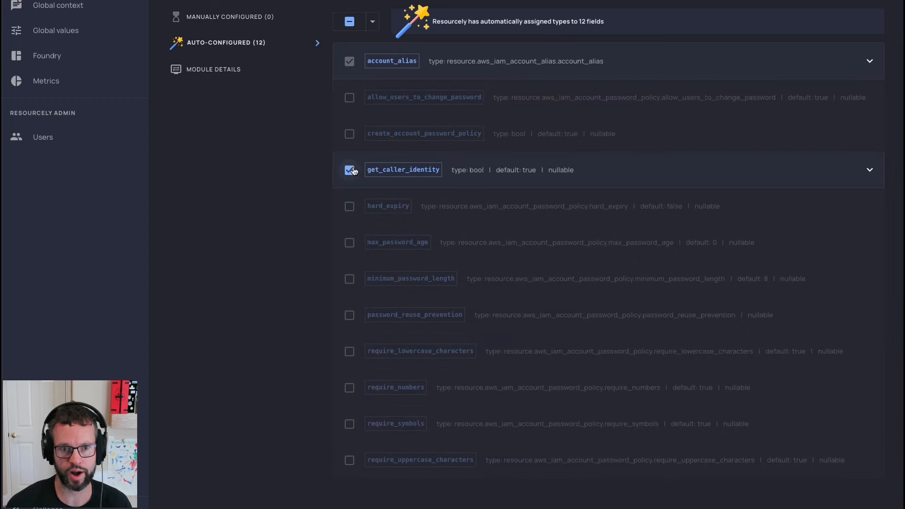
{"action": "left_click", "coordinate": [349, 242]}
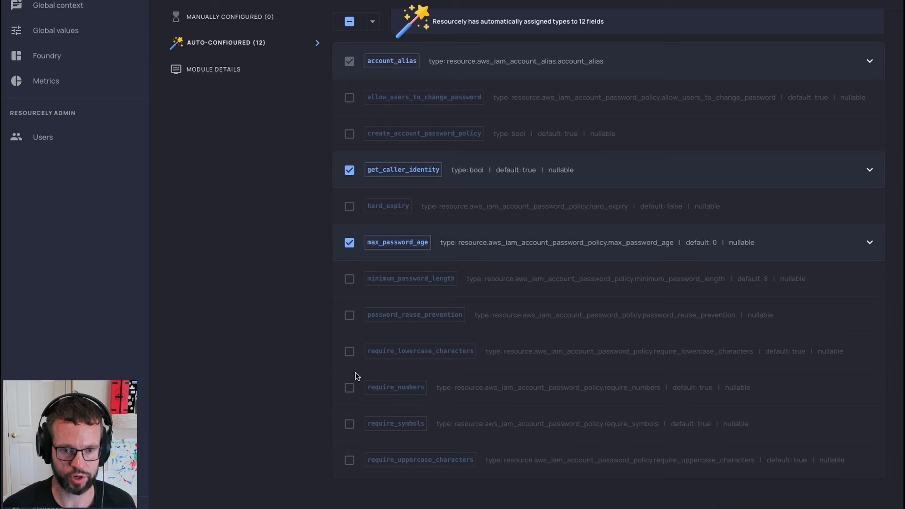
{"action": "left_click", "coordinate": [353, 281]}
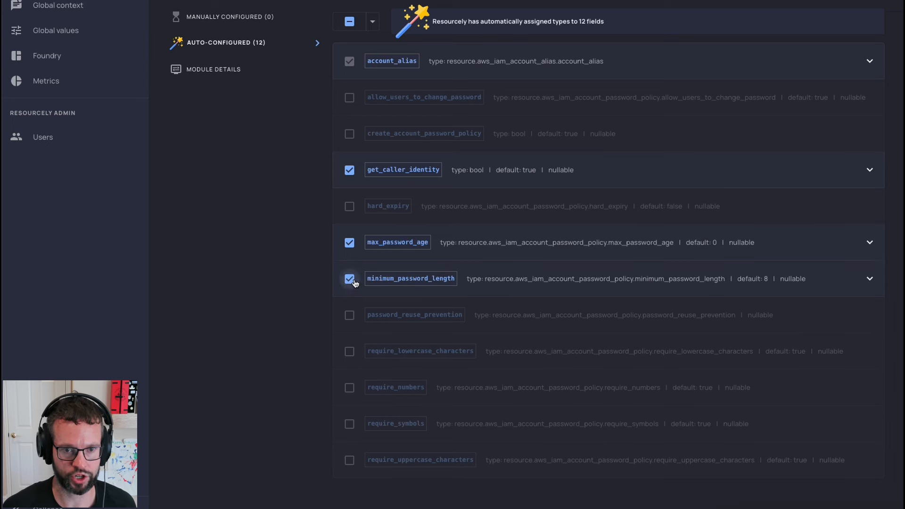
{"action": "left_click", "coordinate": [871, 1]}
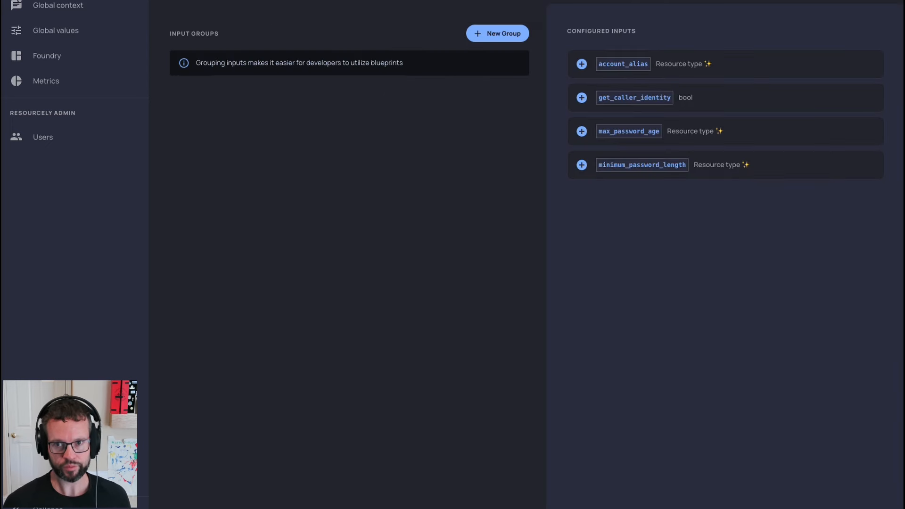
Step: Create two input groups named "Basic" and "Security" for the blueprint
{"action": "left_click", "coordinate": [512, 35]}
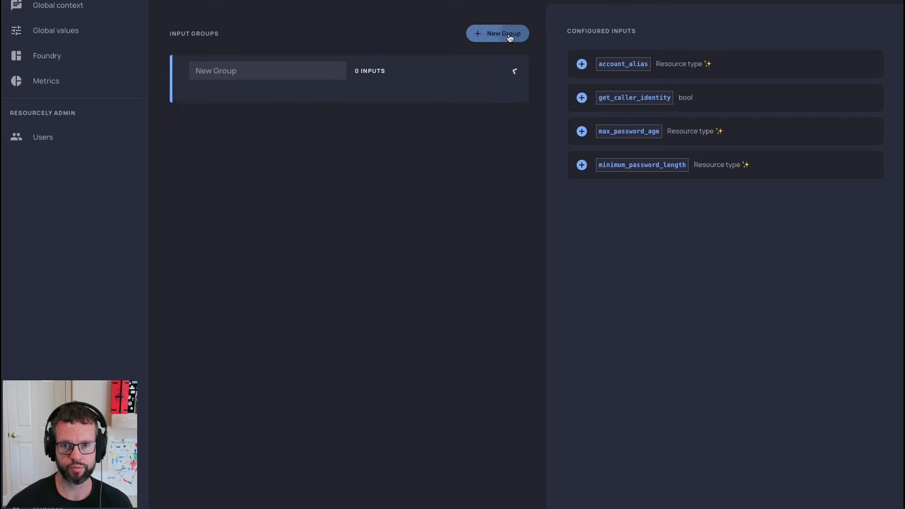
{"action": "left_click", "coordinate": [264, 70]}
{"action": "type", "text": "Basic"}
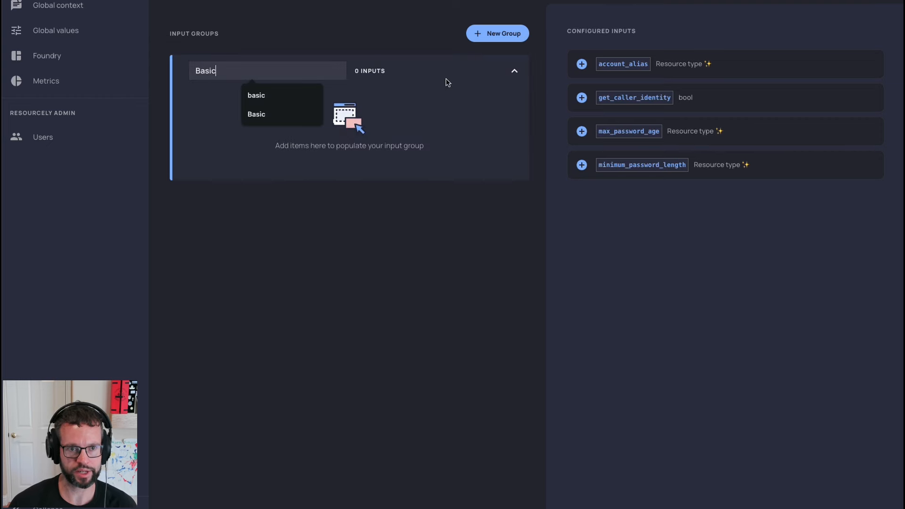
{"action": "left_click", "coordinate": [498, 34]}
{"action": "left_click", "coordinate": [222, 197]}
{"action": "type", "text": "Security"}
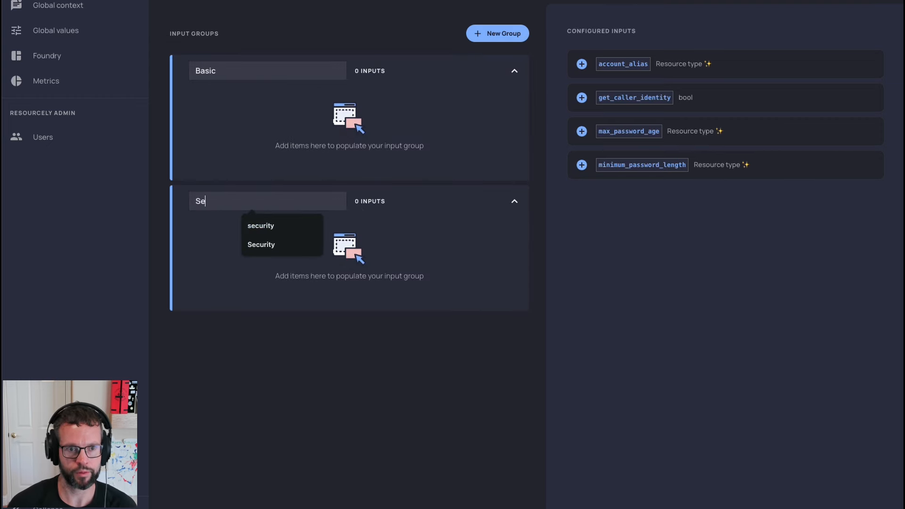
Step: Assign the account_alias input to an input group
{"action": "left_click", "coordinate": [581, 64]}
{"action": "left_click", "coordinate": [586, 88]}
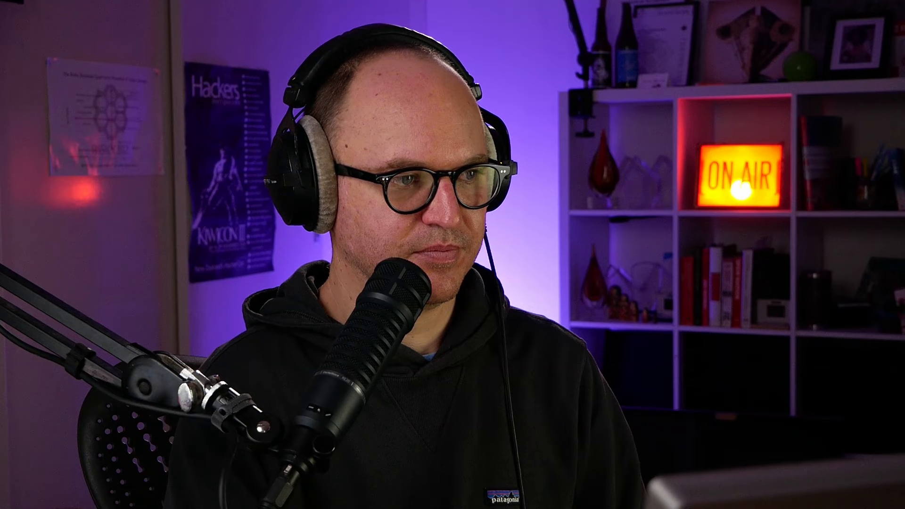